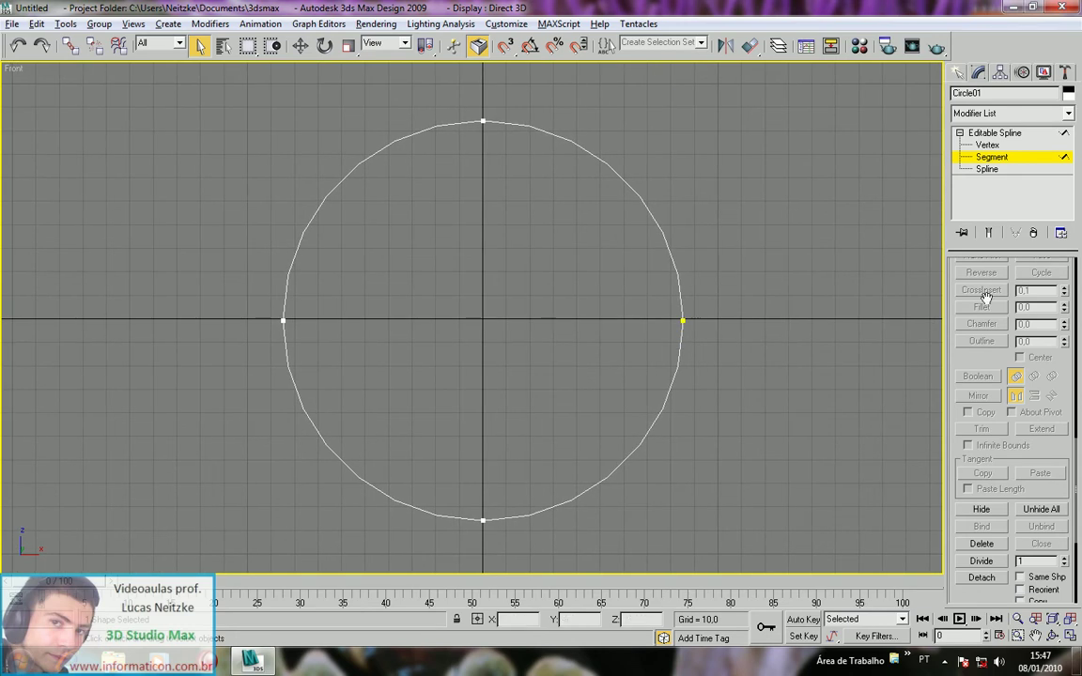
Step: Divide the circle's lower-right segment by inserting 5 vertices
drag(1053, 454, 1053, 407)
scroll(1052, 406, down, 2)
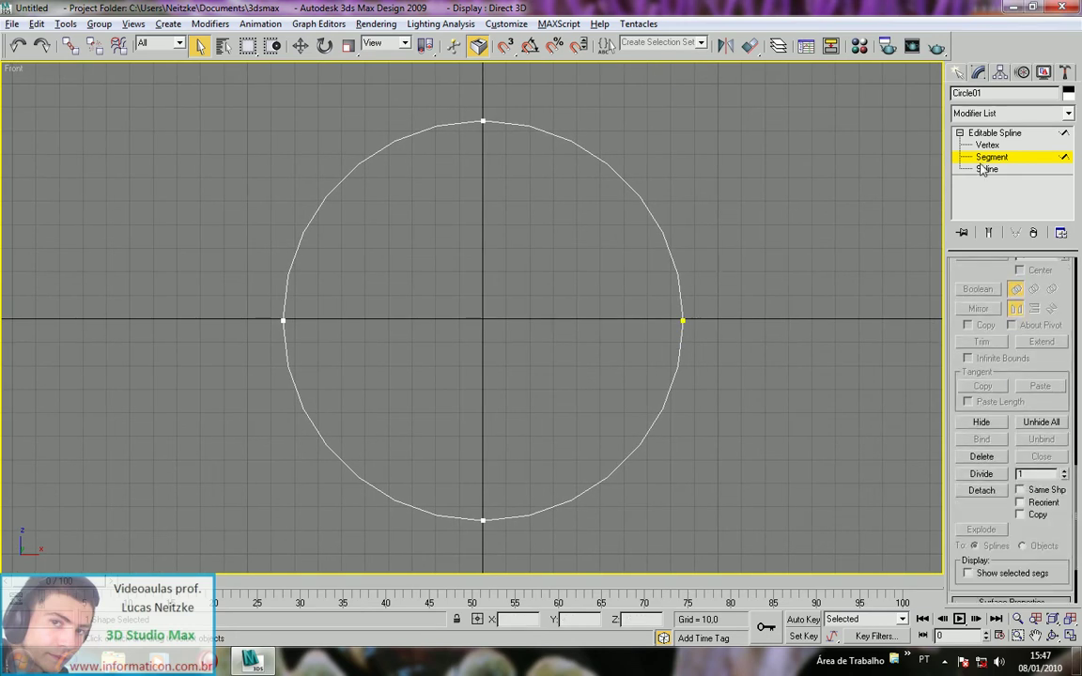
scroll(1058, 418, down, 4)
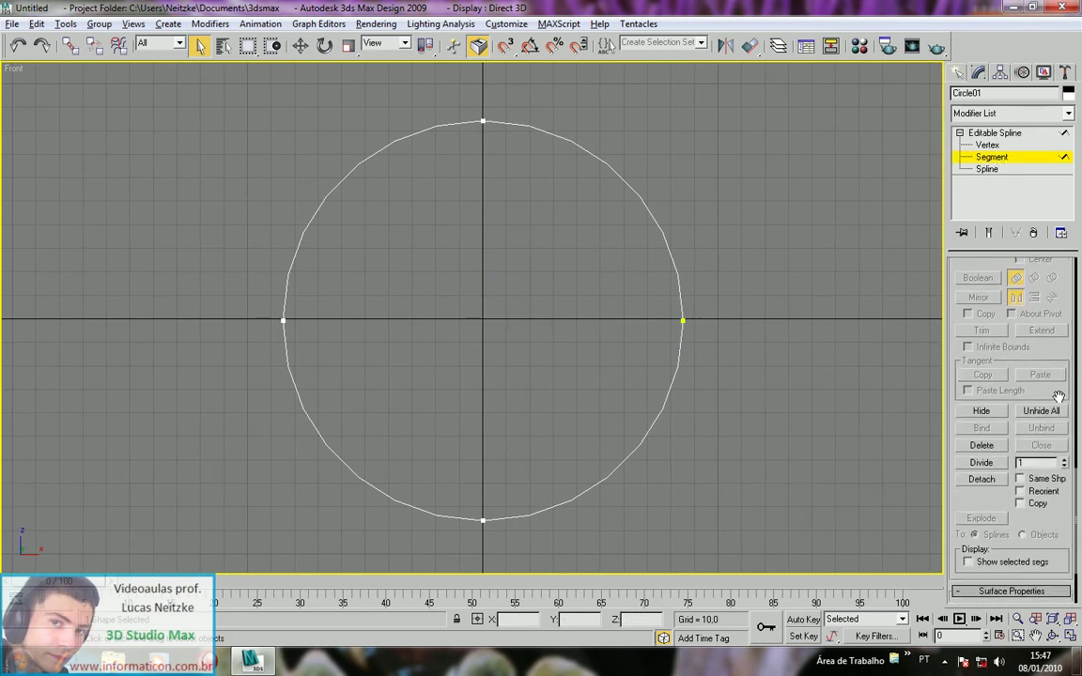
click(628, 452)
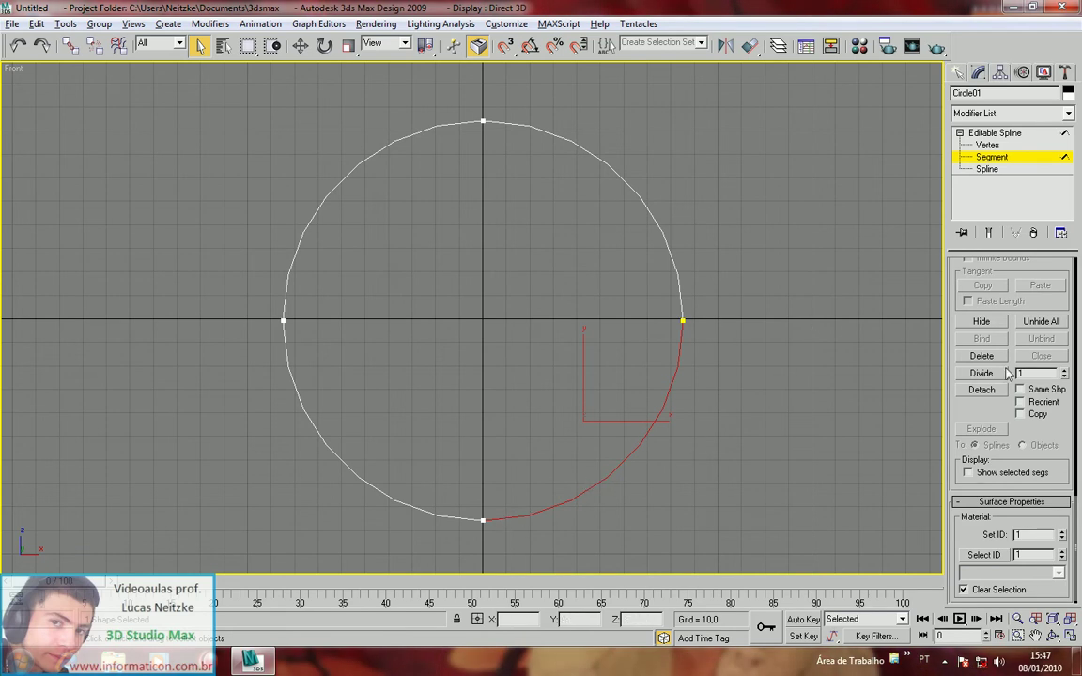
click(1064, 371)
click(984, 373)
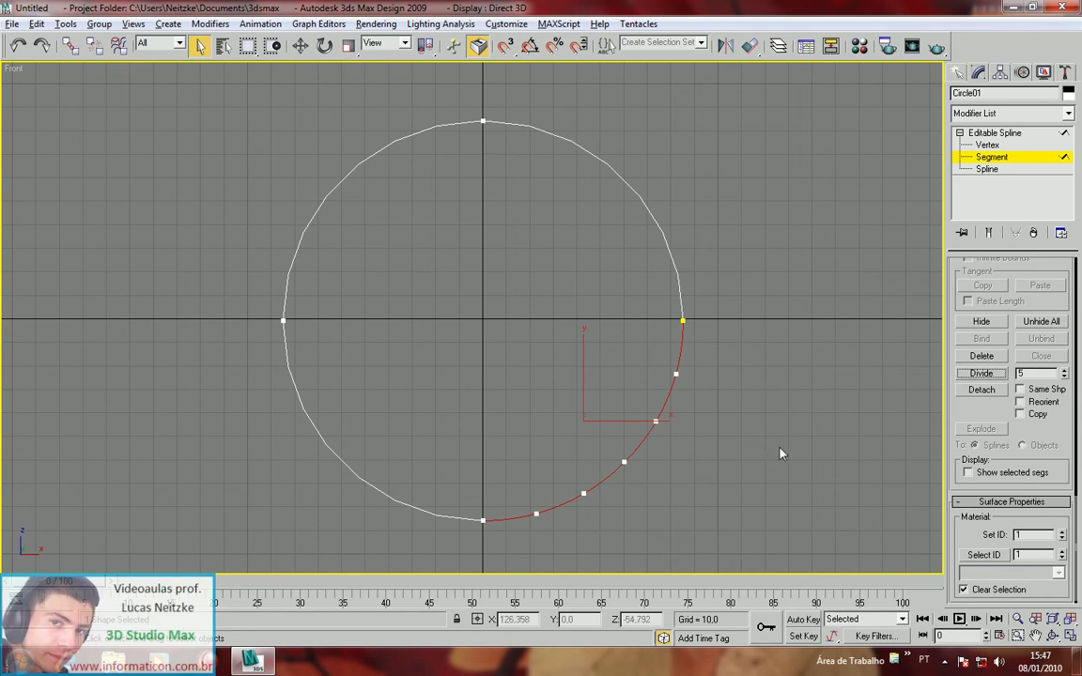
Step: Divide the circle's upper-right segment by inserting 3 vertices
click(664, 262)
click(1064, 376)
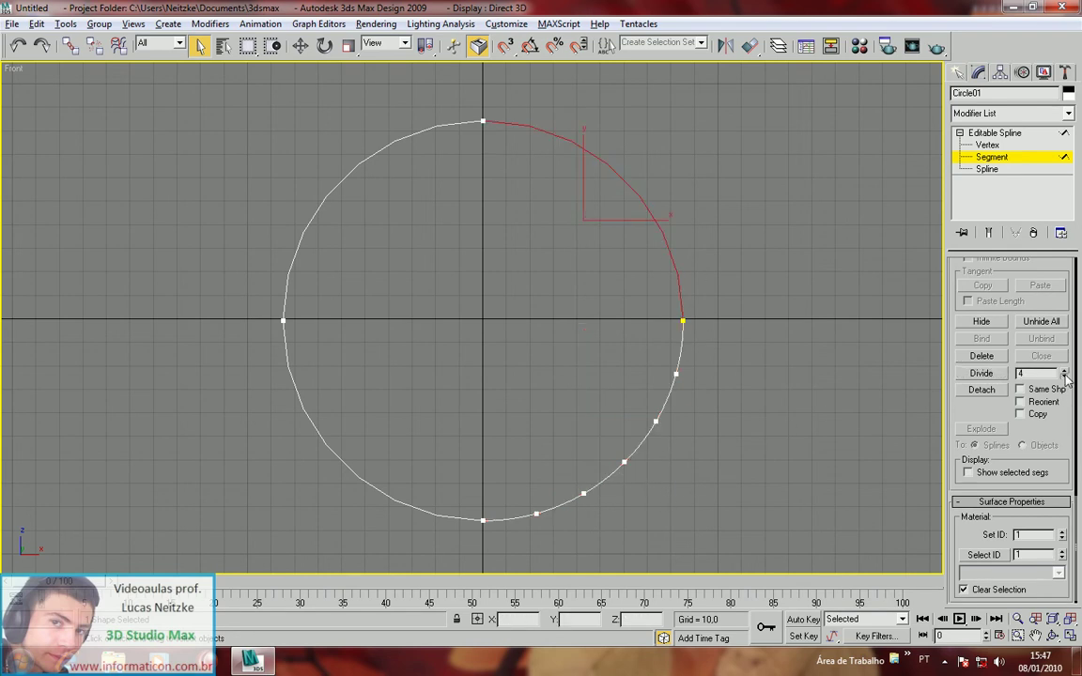
click(981, 373)
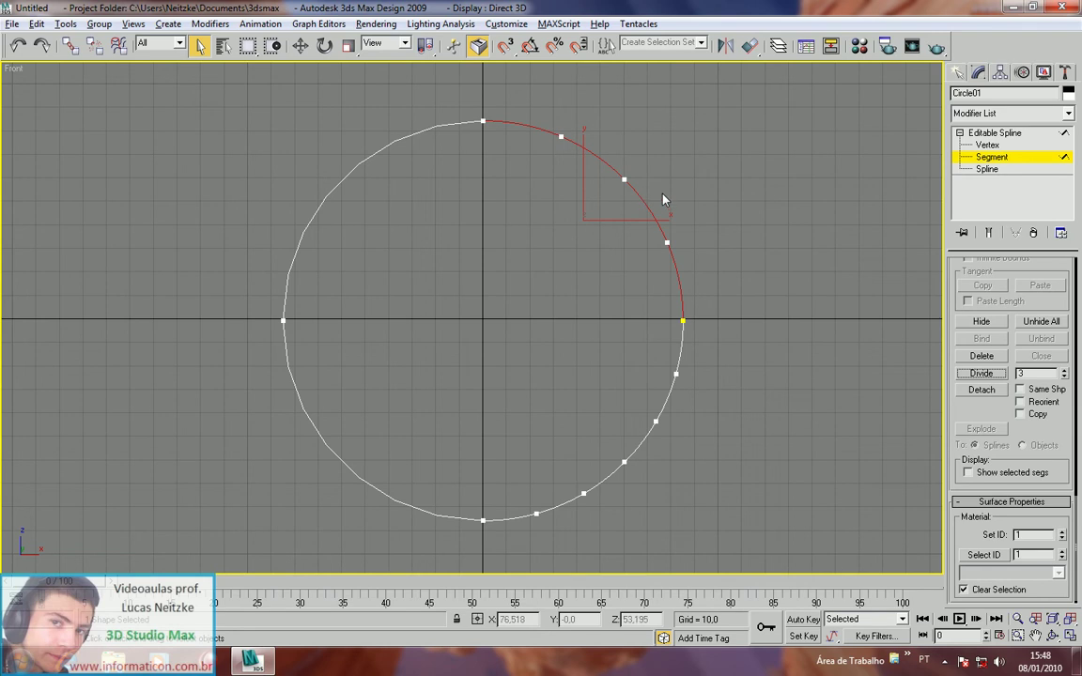
Step: Delete all the inserted vertices along the circle's lower-right arc at Vertex level
mouse_move(704, 506)
mouse_down()
mouse_move(522, 347)
mouse_move(559, 411)
mouse_up()
key(ctrl+z)
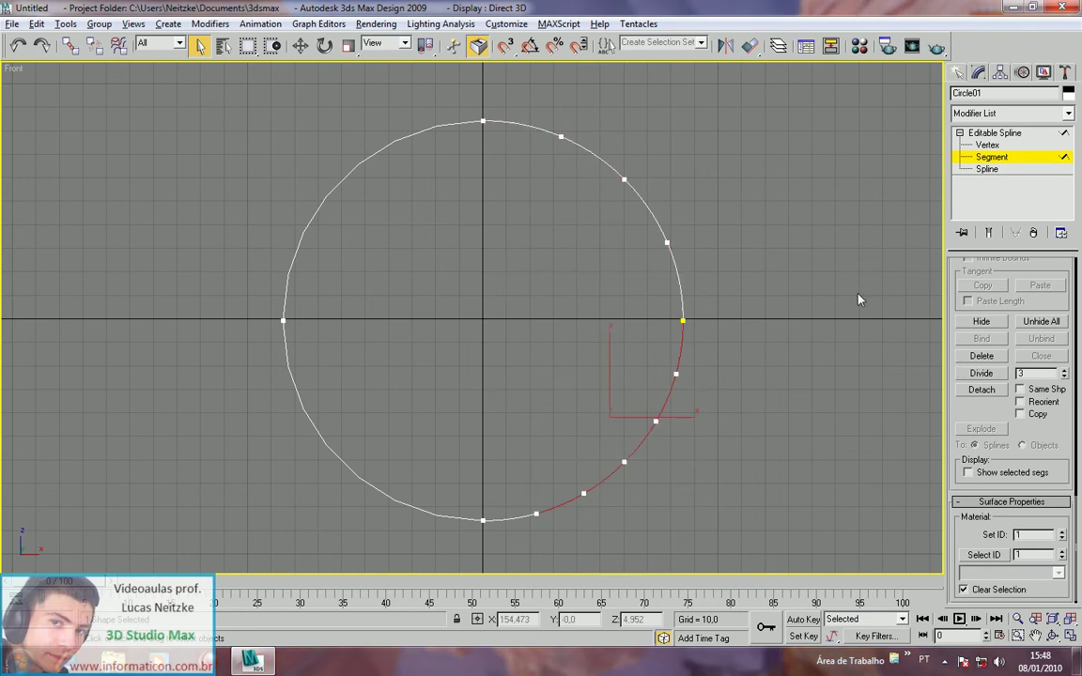
key(1)
drag(727, 523, 545, 377)
key(Delete)
drag(565, 547, 513, 494)
key(Delete)
key(Delete)
Step: Delete the three inserted vertices on the circle's upper-right arc and switch to Segment level
drag(601, 165, 670, 222)
key(Delete)
drag(558, 128, 599, 180)
key(Delete)
drag(655, 218, 700, 272)
key(Delete)
click(1016, 158)
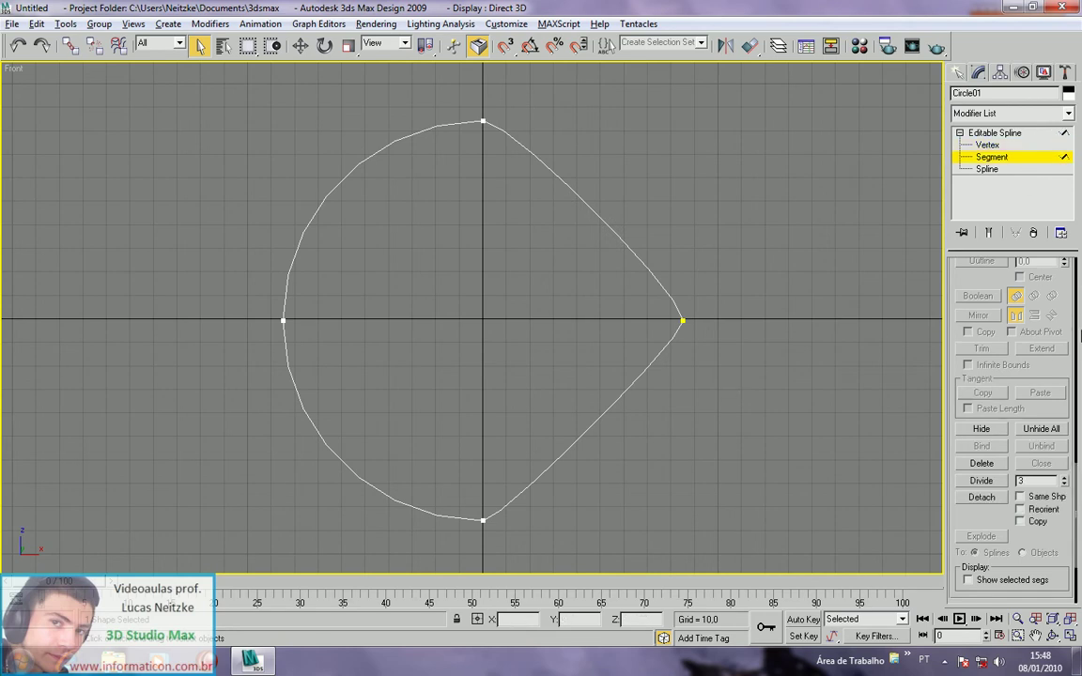
scroll(1060, 371, down, 4)
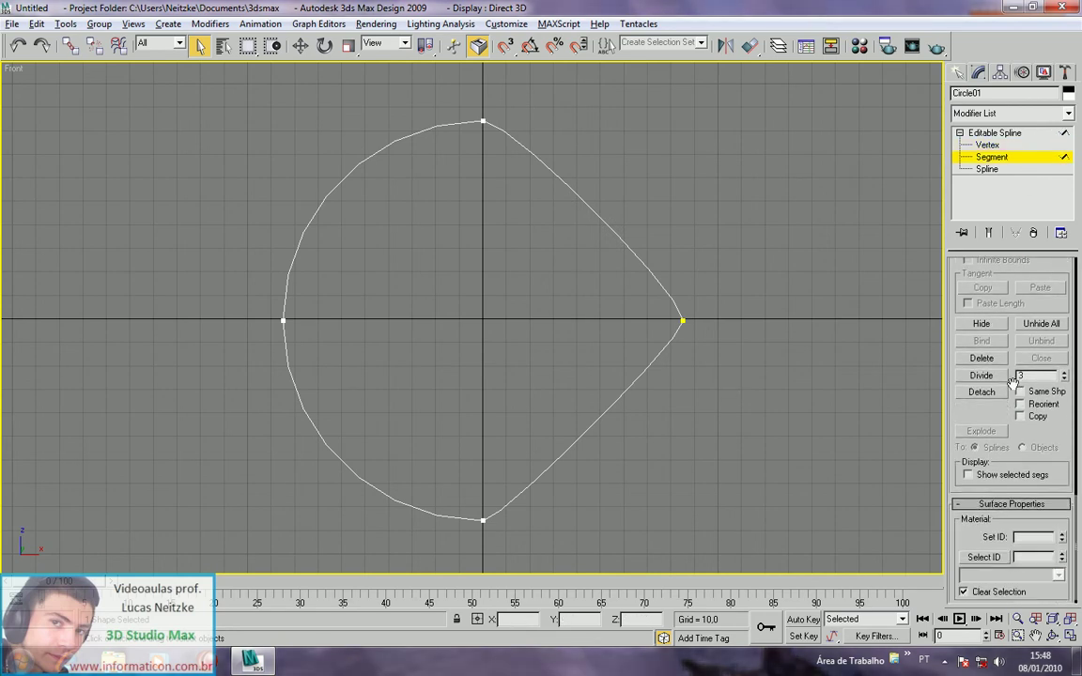
Step: Try deleting the shape's lower-right segment
click(636, 383)
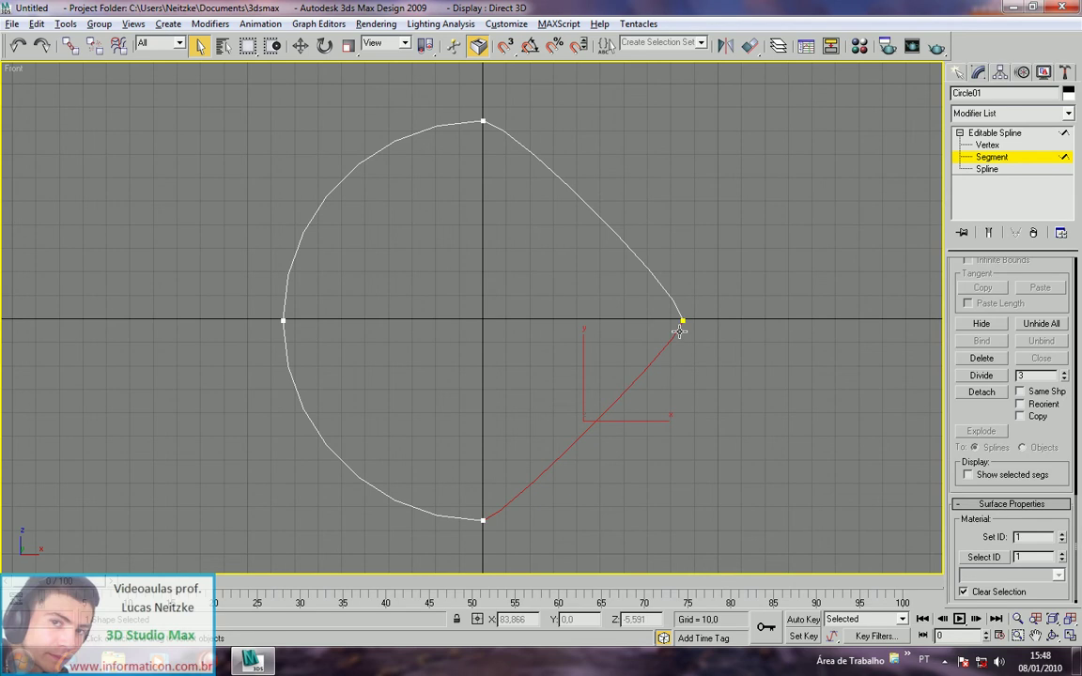
key(Delete)
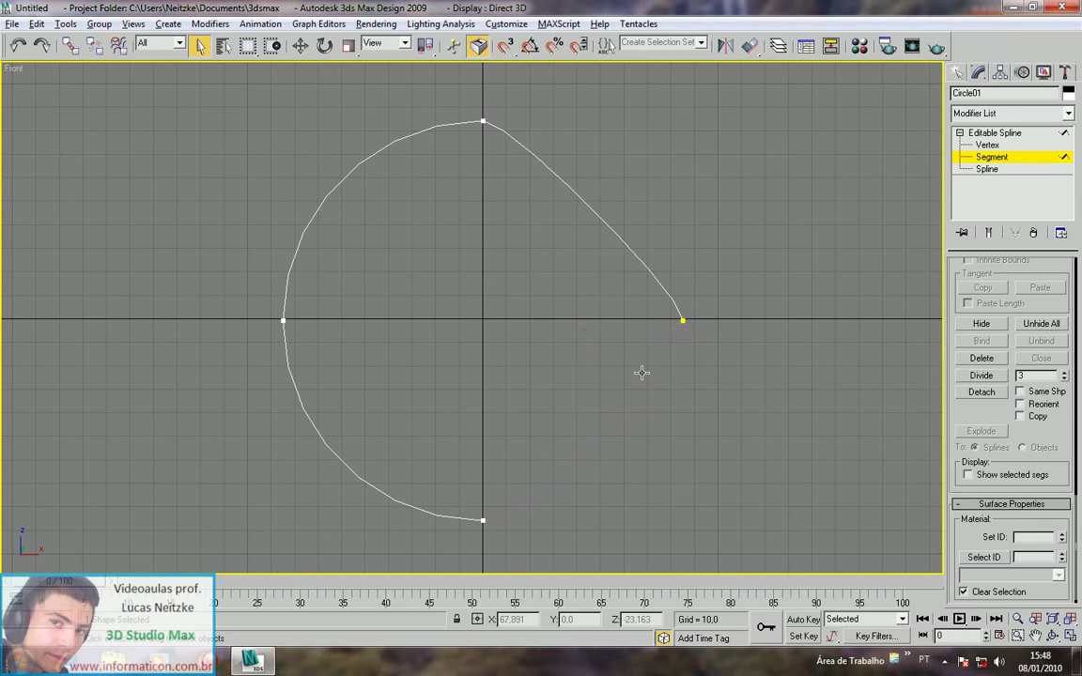
key(ctrl+z)
Step: Detach the lower-right segment as a separate shape named "linha"
click(674, 368)
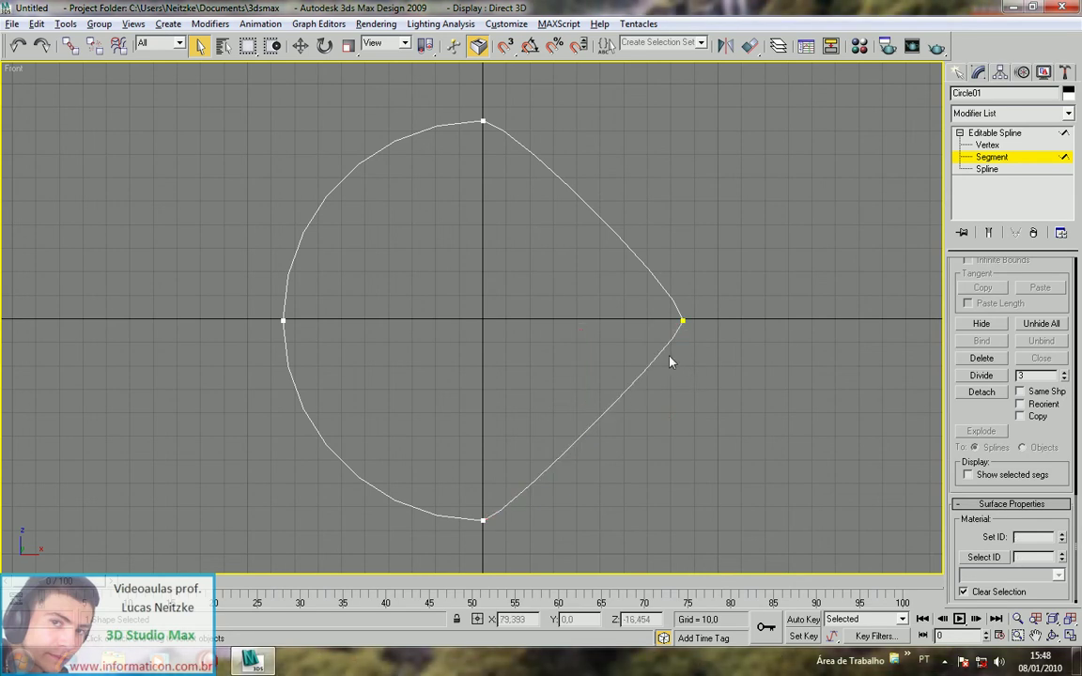
click(670, 342)
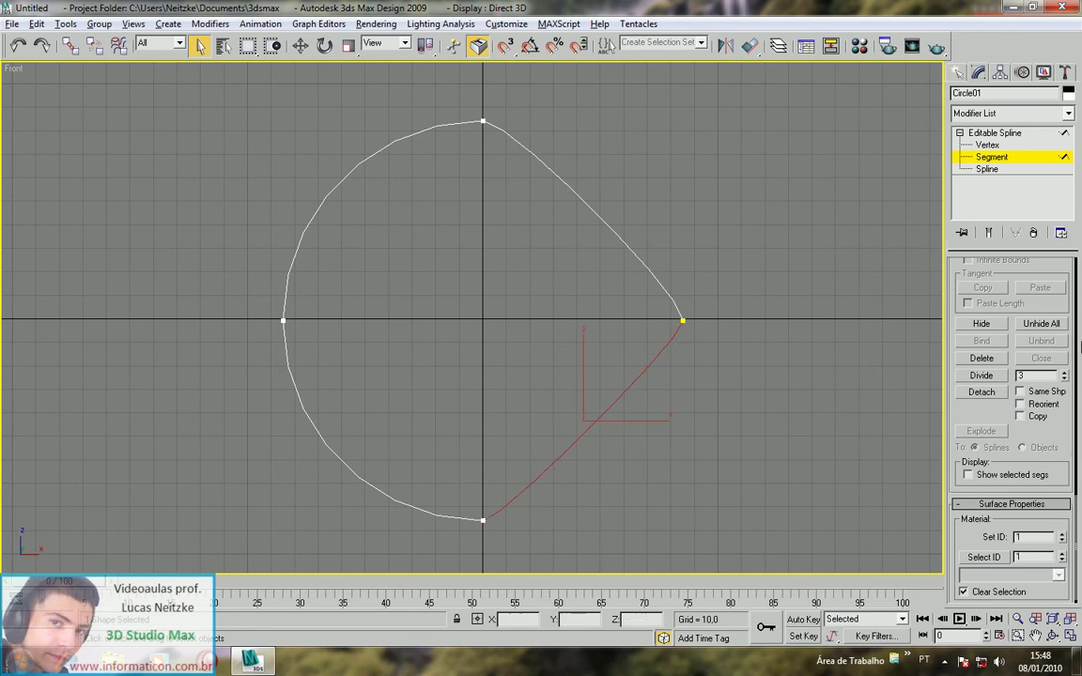
click(993, 394)
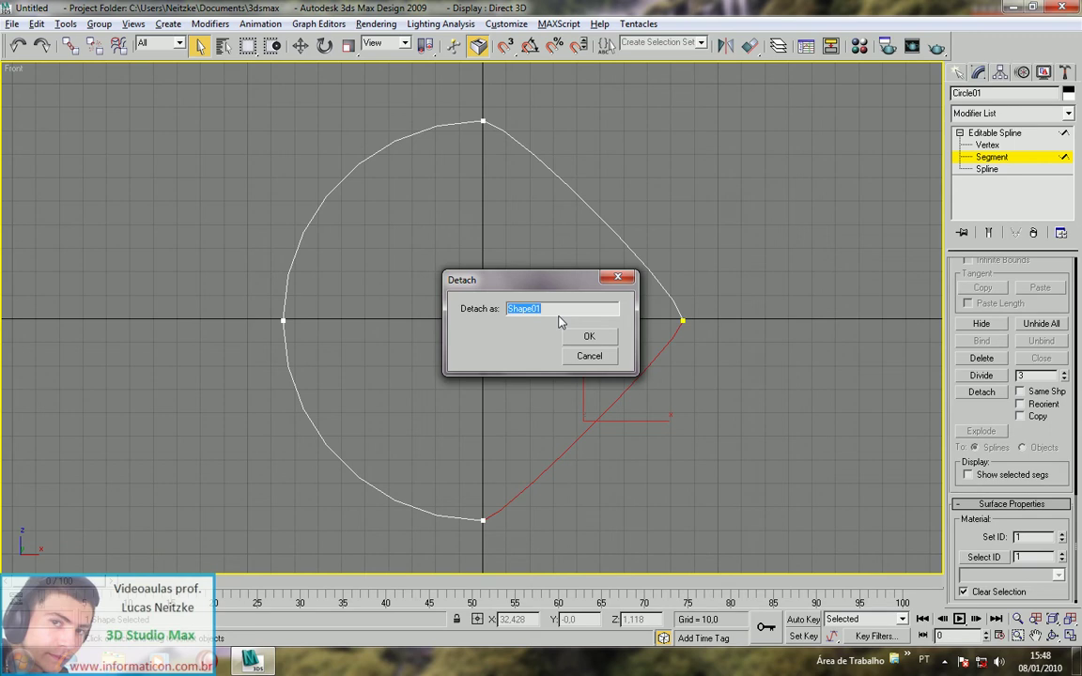
key(BackSpace)
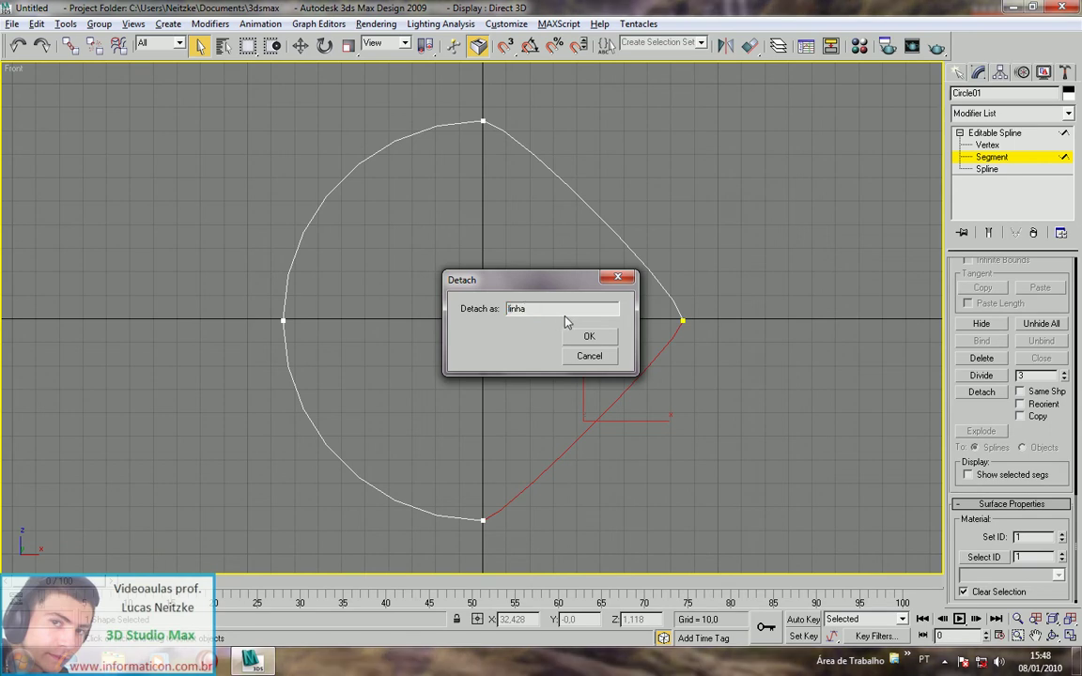
click(589, 336)
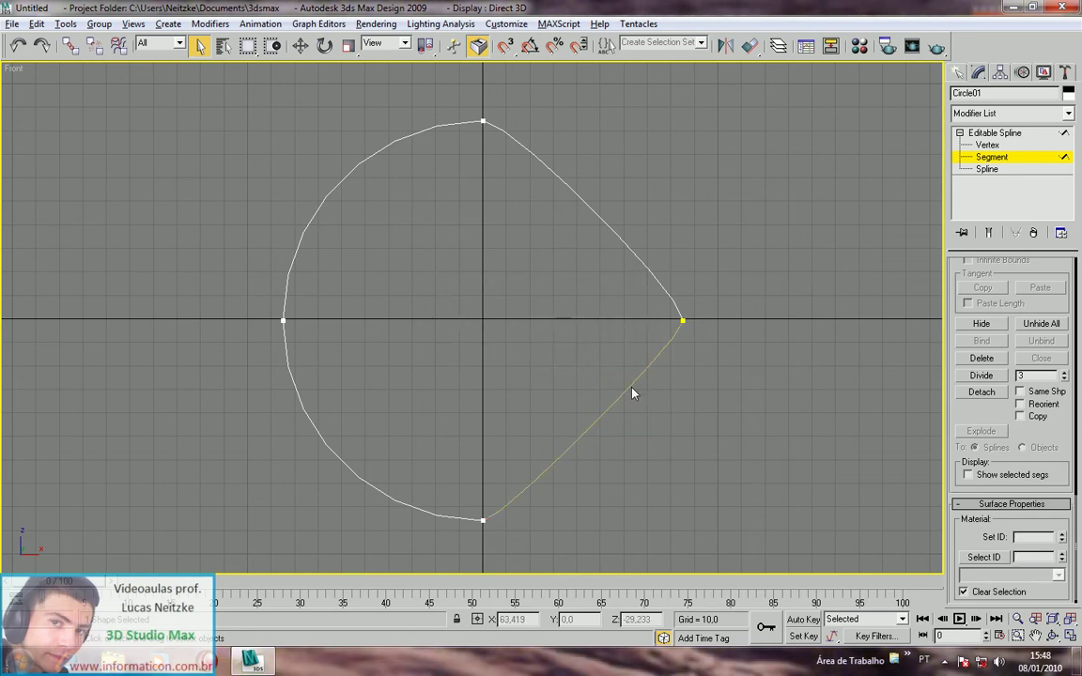
Step: Select the remaining circle shape and the detached linha shape in turn to check that they are separate objects
click(649, 267)
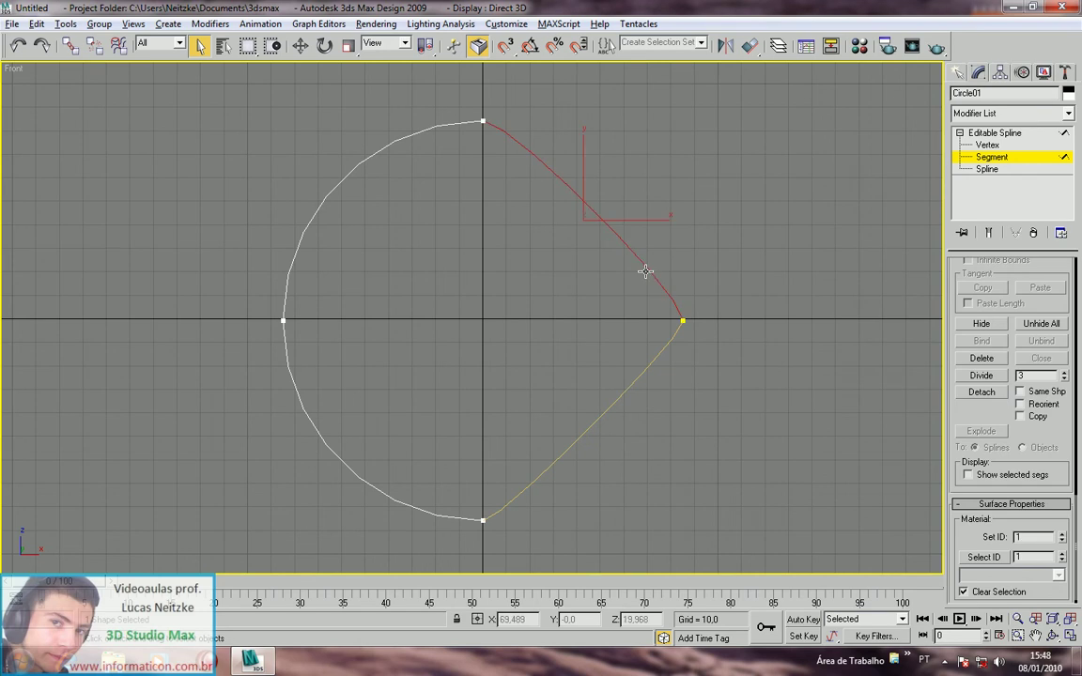
click(657, 365)
click(1005, 134)
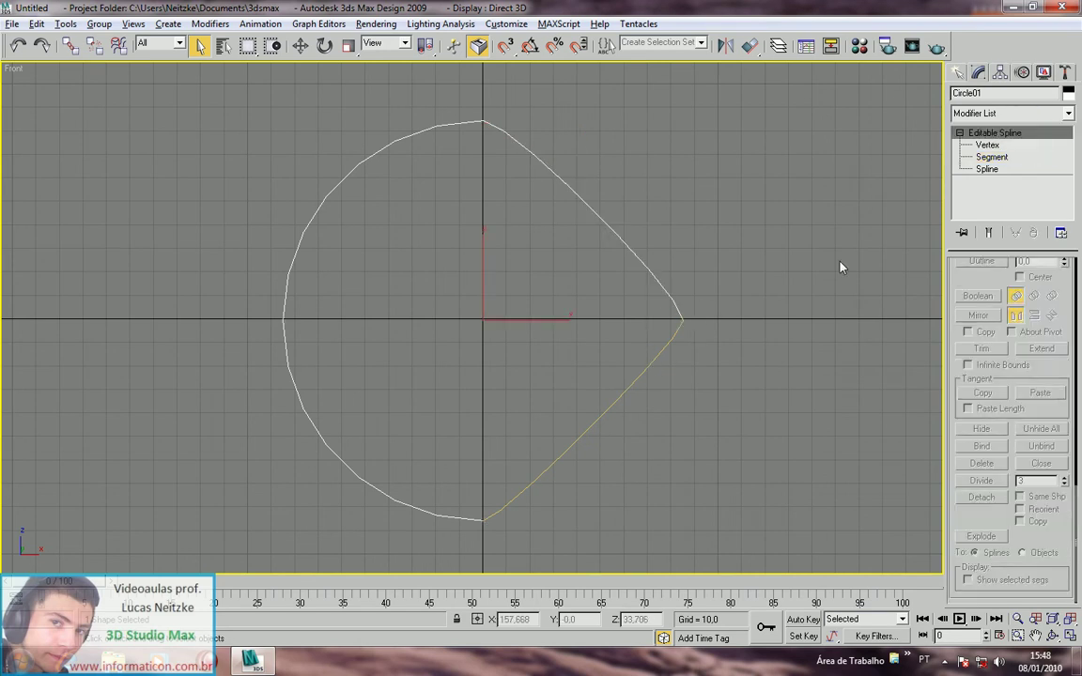
click(878, 216)
click(638, 257)
click(654, 357)
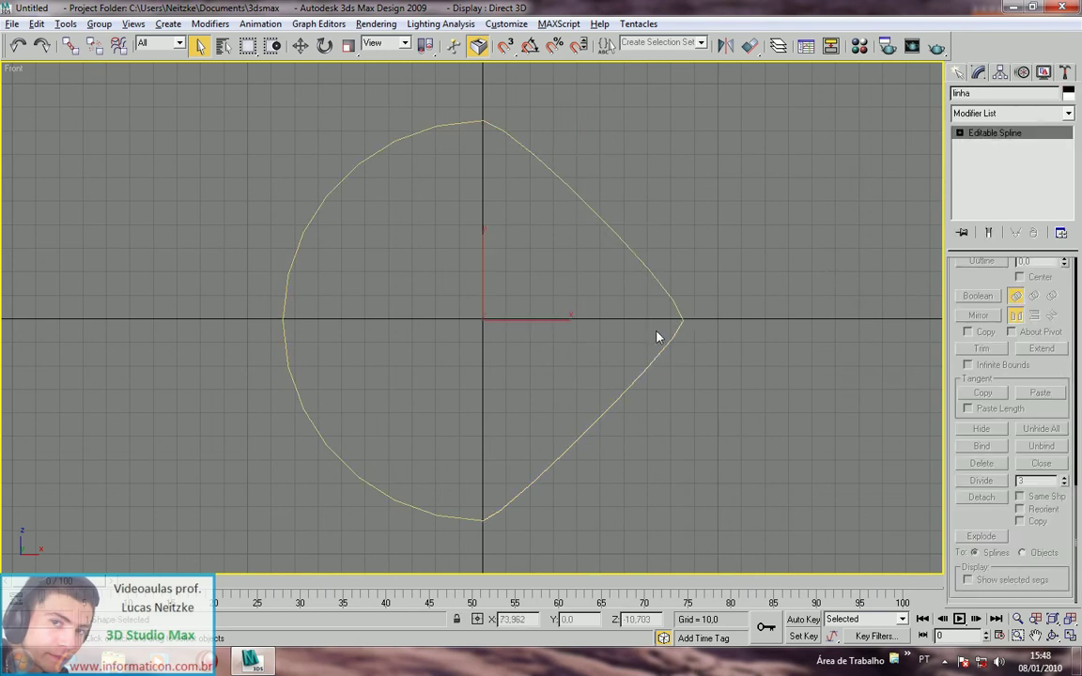
click(667, 292)
click(670, 333)
click(678, 306)
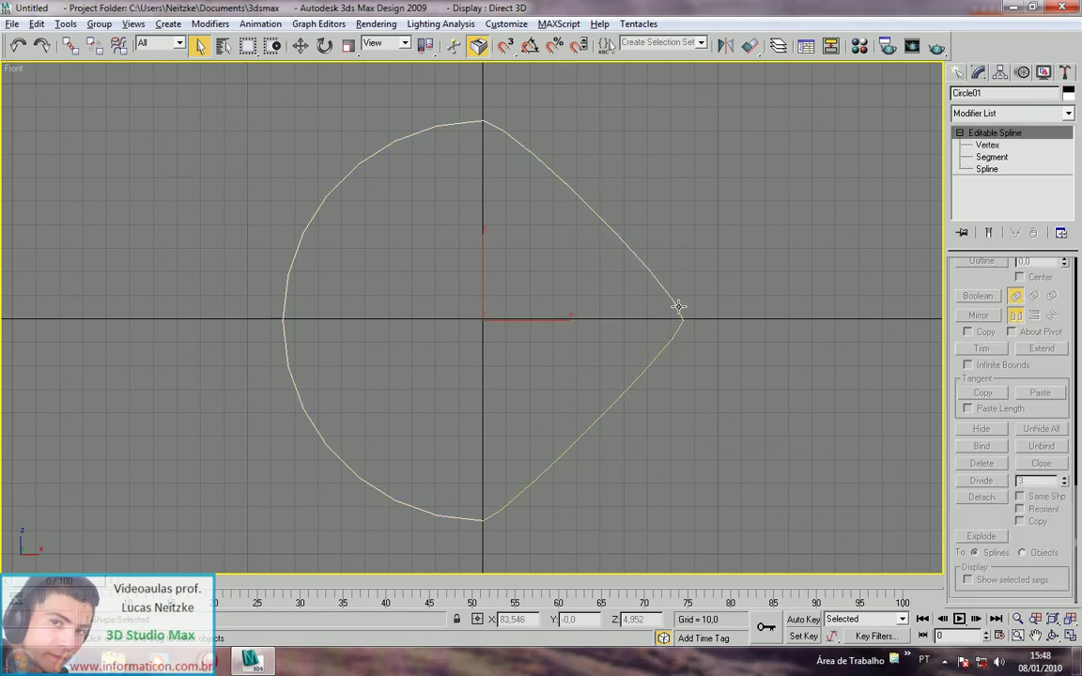
click(676, 329)
Step: Enter Segment level on the linha shape, undoing and redoing the recent selection changes
click(959, 132)
click(989, 156)
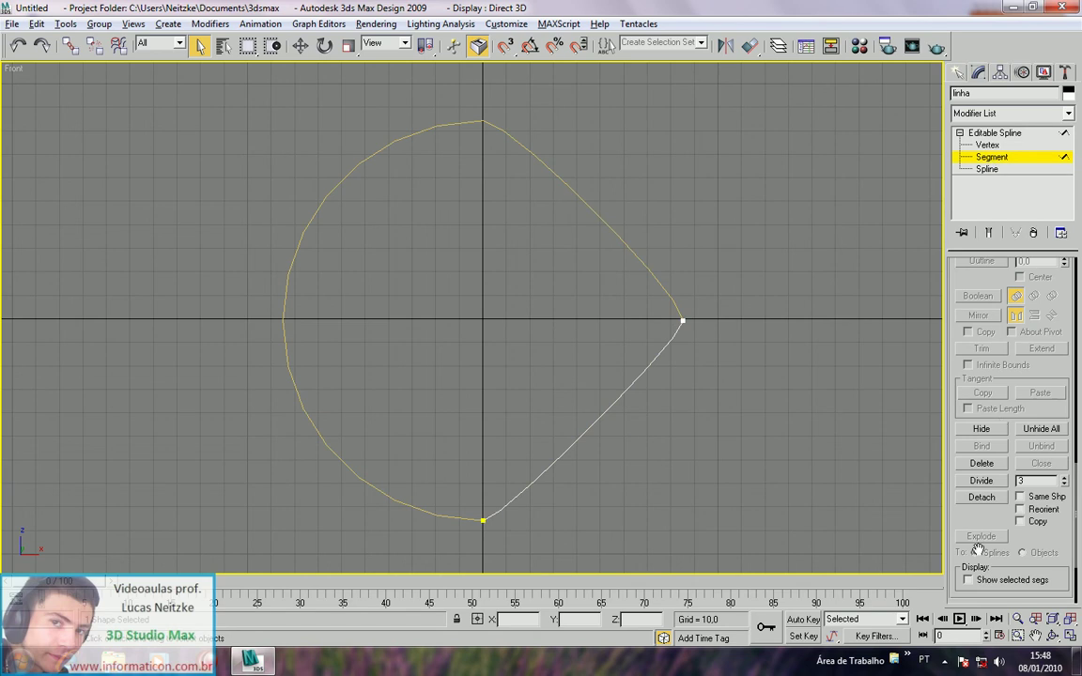
click(699, 500)
key(ctrl+z)
key(ctrl+z)
key(ctrl+z)
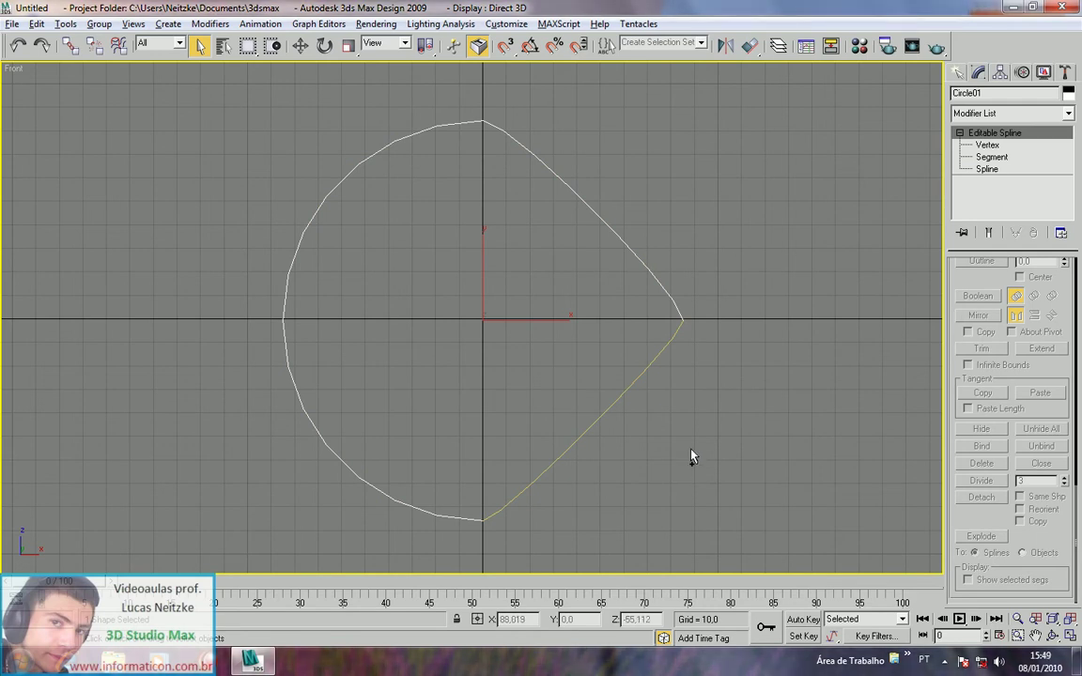
key(ctrl+y)
key(ctrl+y)
key(ctrl+y)
key(ctrl+z)
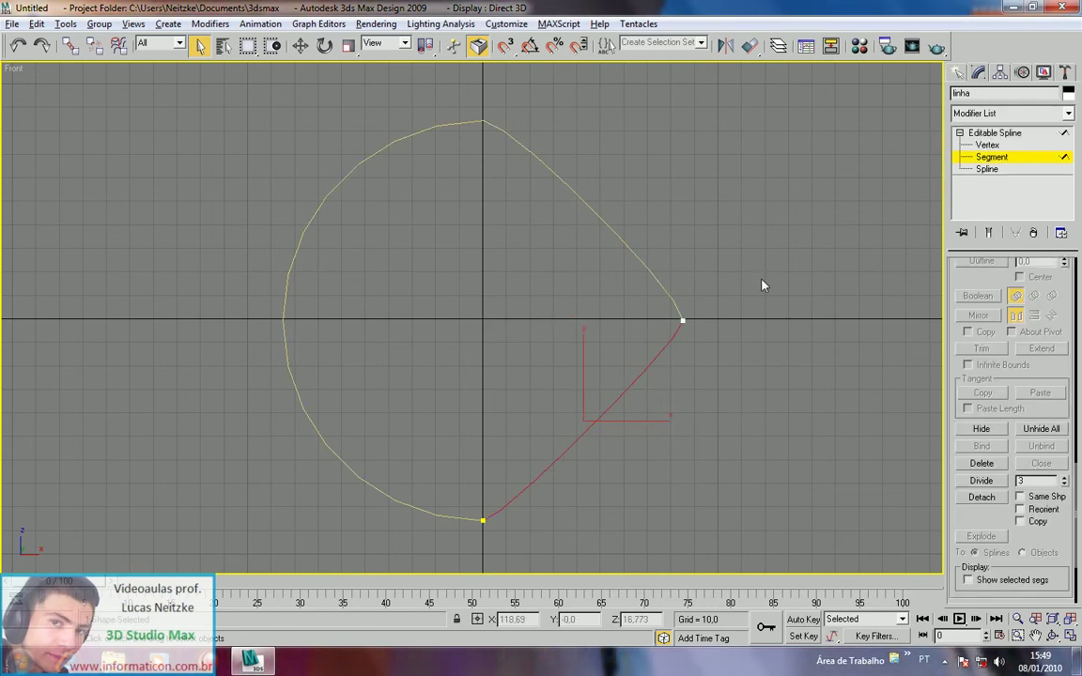
Step: Delete the linha shape's only segment and leave sub-object editing
click(638, 326)
drag(258, 183, 655, 439)
click(681, 356)
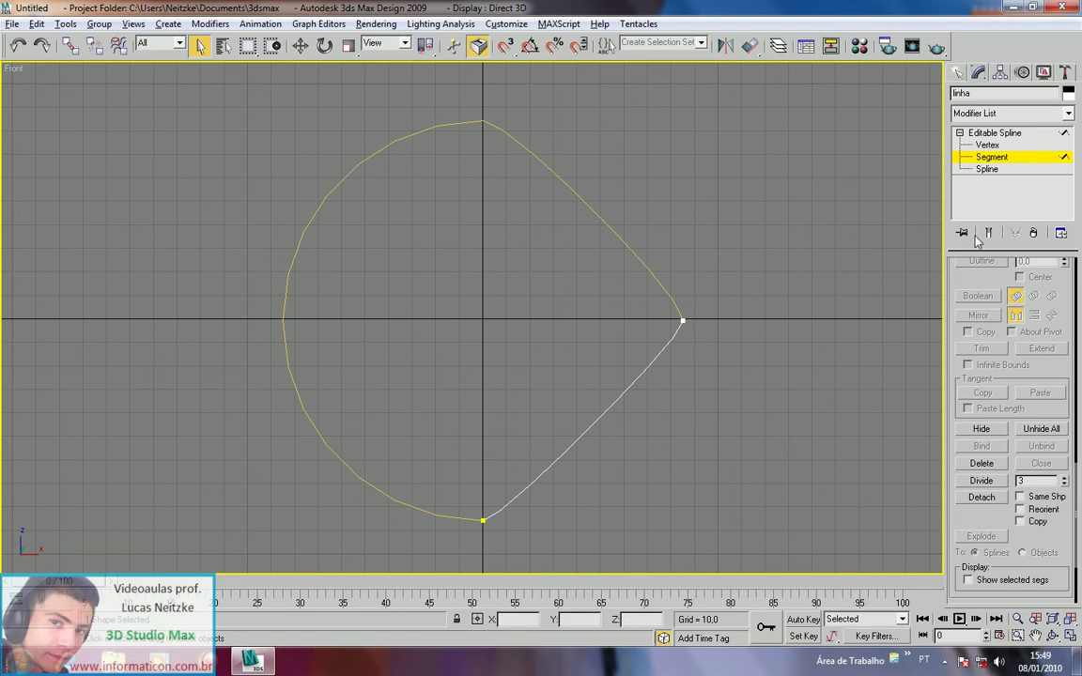
click(669, 347)
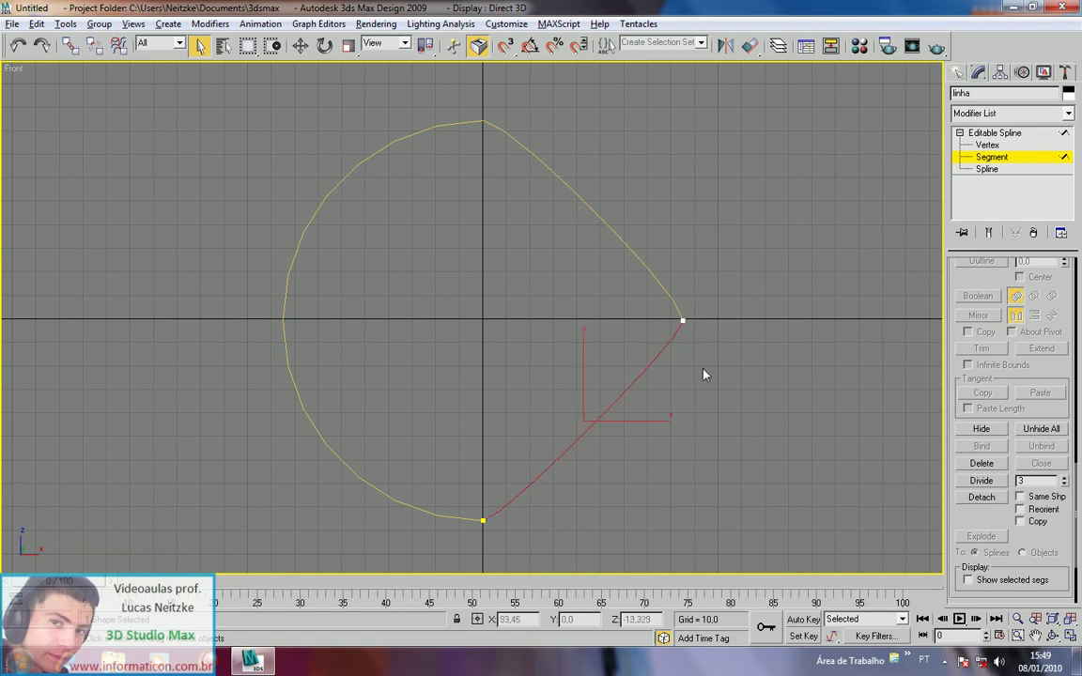
key(Delete)
key(1)
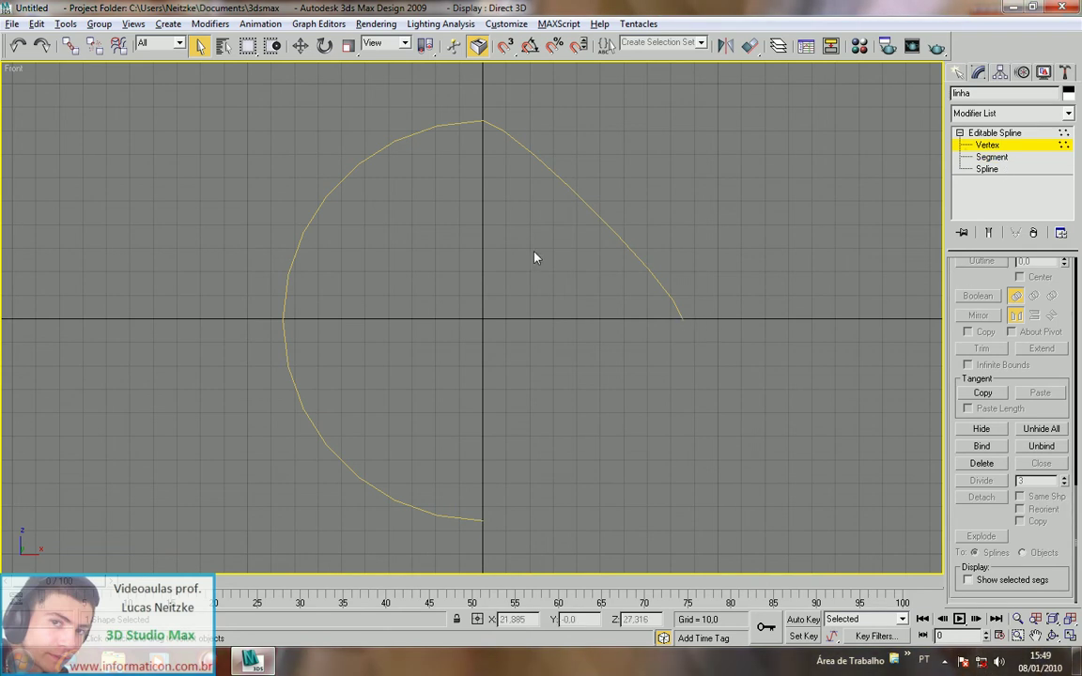
click(972, 132)
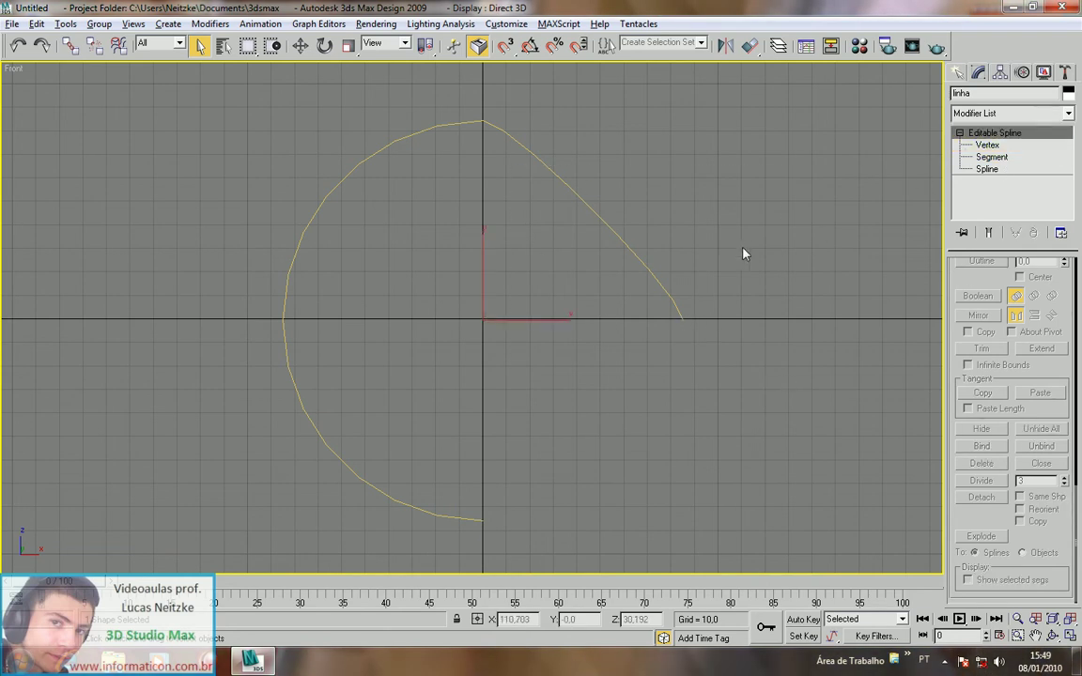
Step: Move the open circle's right end vertex beside the bottom end vertex, to about X 1.8, Z -85.5
click(627, 295)
click(651, 279)
key(1)
click(682, 317)
key(w)
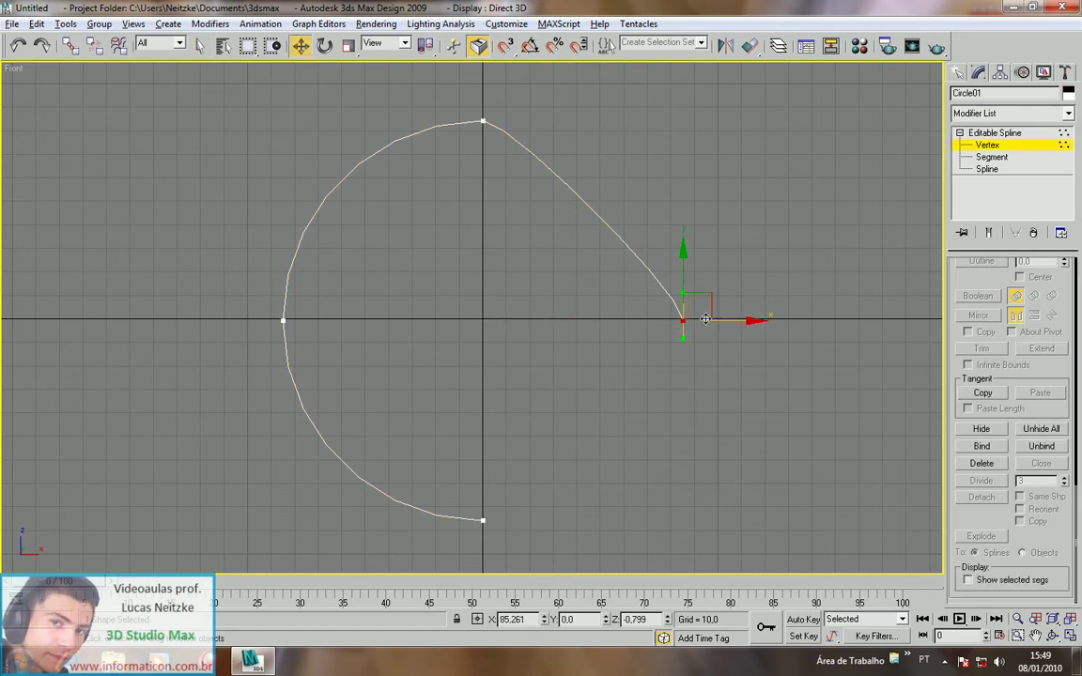
drag(714, 294, 517, 490)
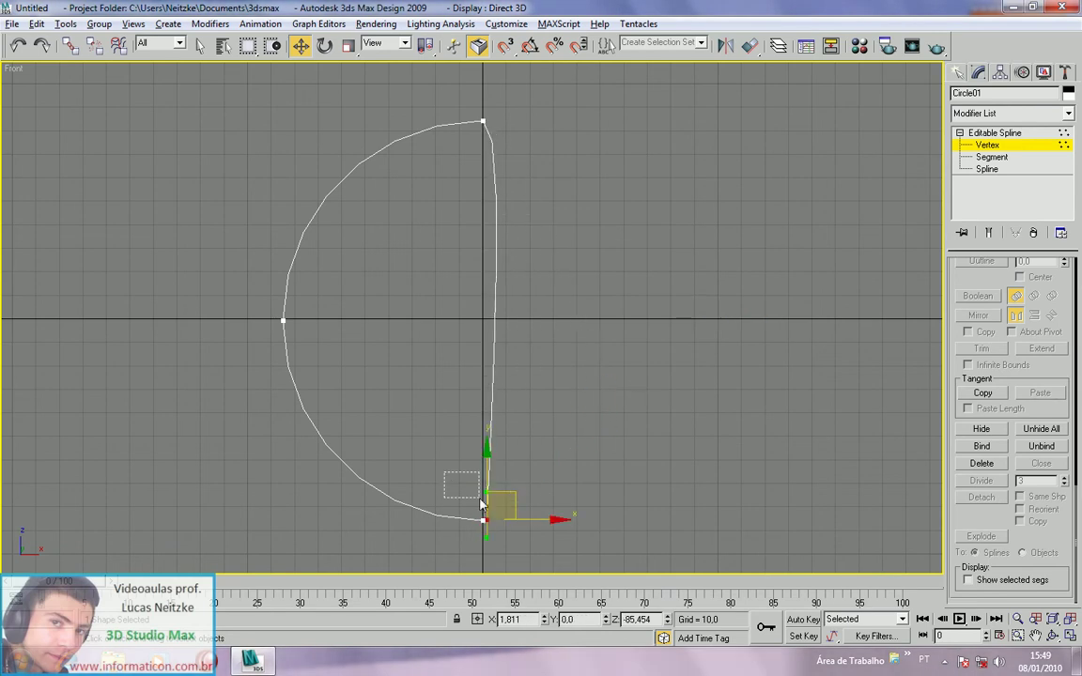
Step: Weld the two coincident bottom end vertices with a weld threshold of 6
drag(984, 510, 997, 581)
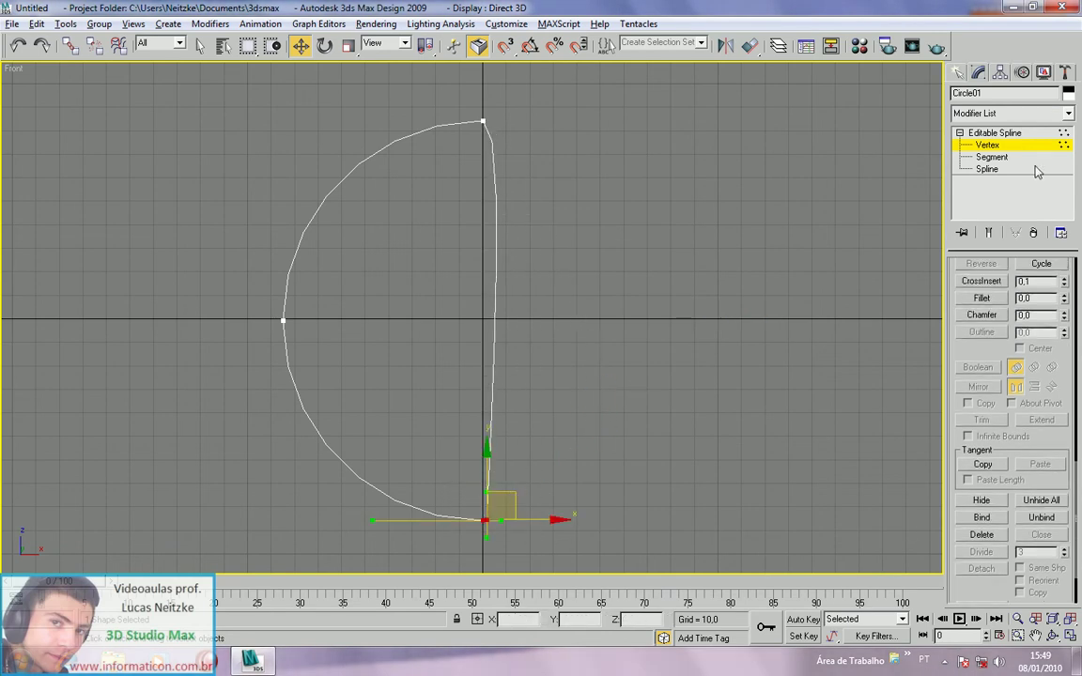
scroll(993, 284, up, 3)
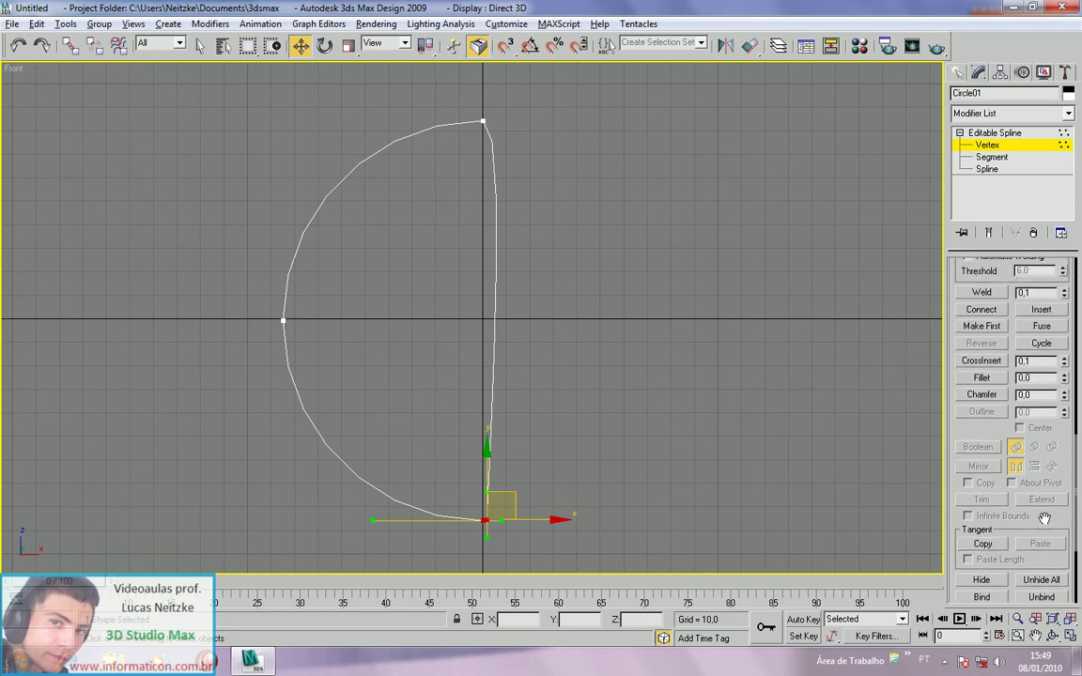
drag(1057, 295, 933, 285)
text(6)
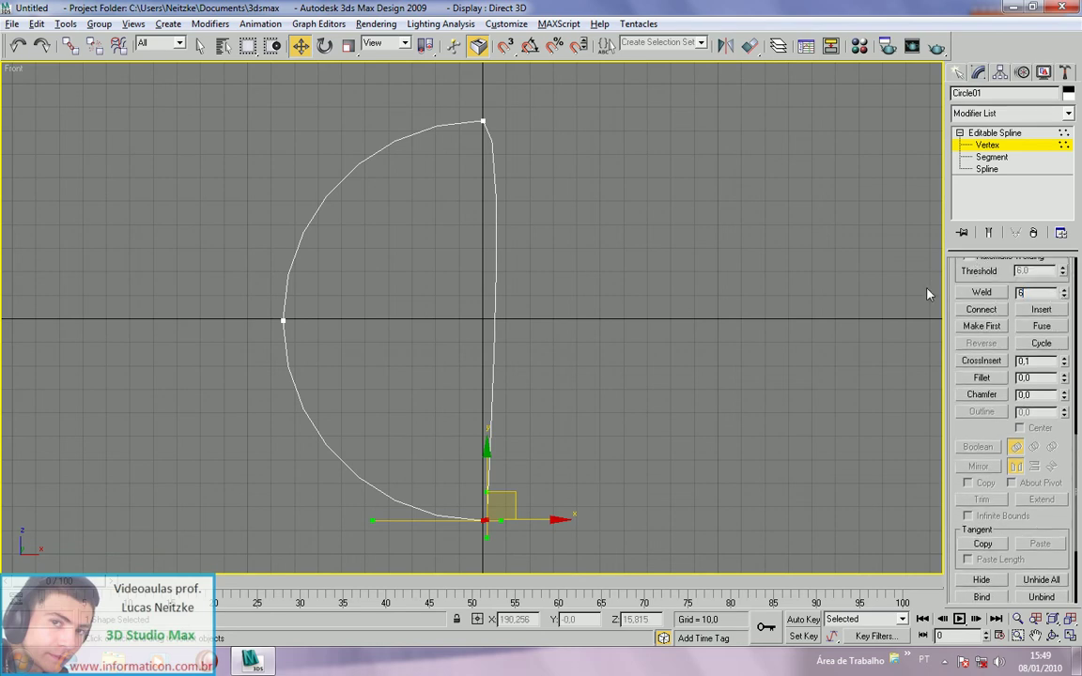
click(985, 293)
Step: Move the welded bottom vertex upward to just below the horizontal axis, reshaping the closed curve
drag(452, 477, 519, 562)
drag(508, 508, 625, 261)
click(615, 335)
middle_drag(614, 334, 598, 375)
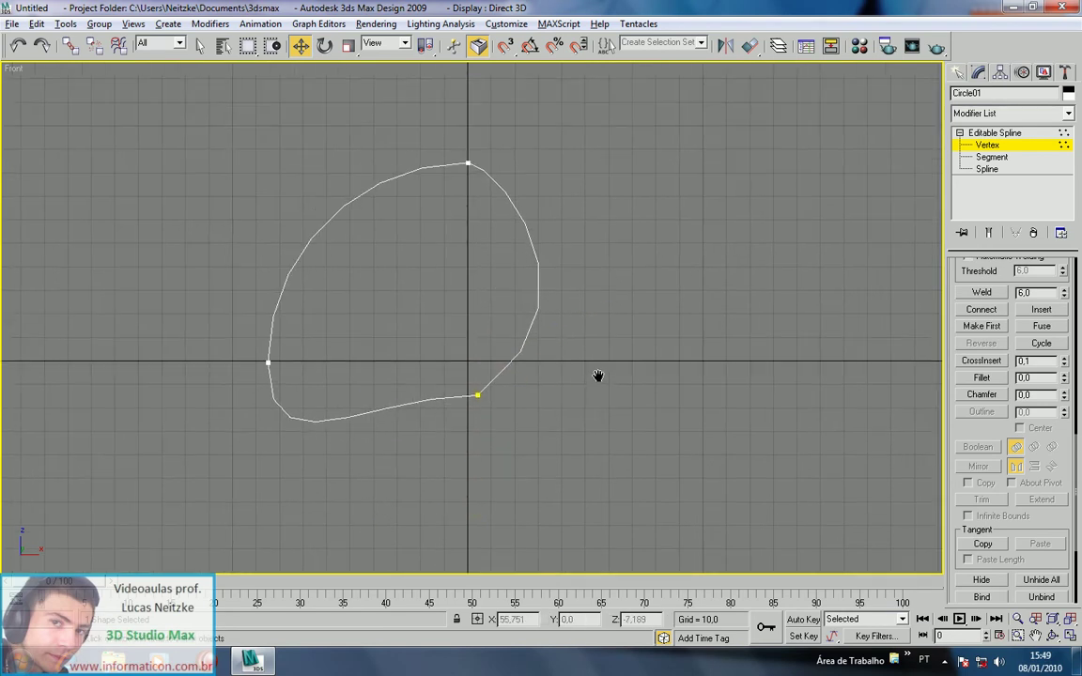
Step: Switch the closed curve to Segment level and bring its segment editing options into view
click(997, 169)
click(992, 157)
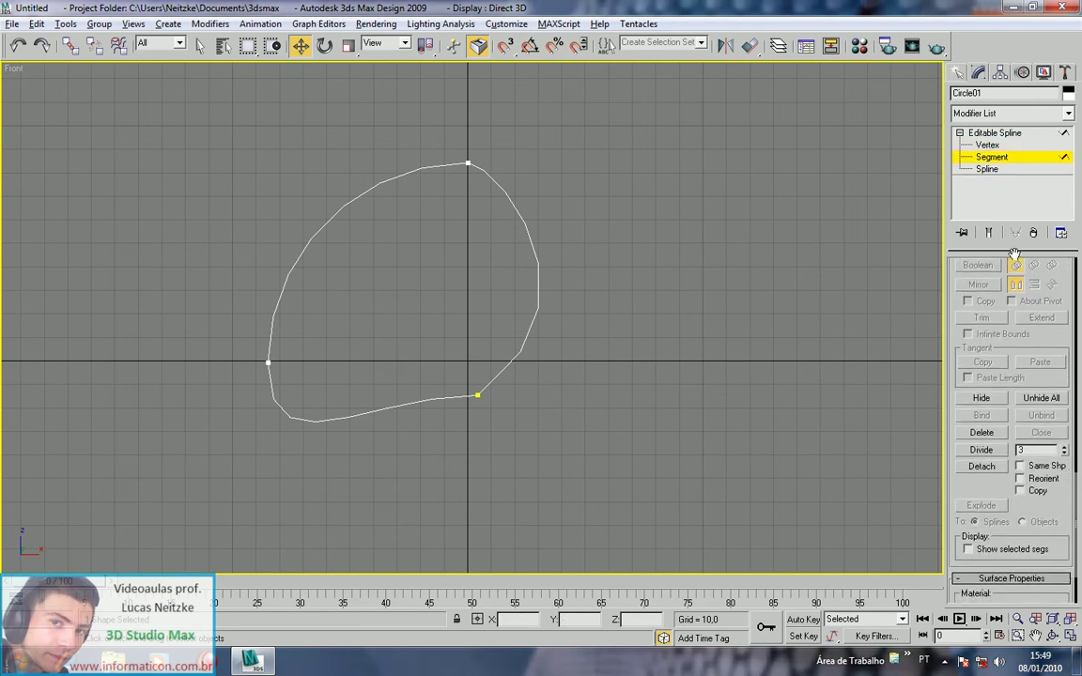
drag(1016, 257, 1052, 108)
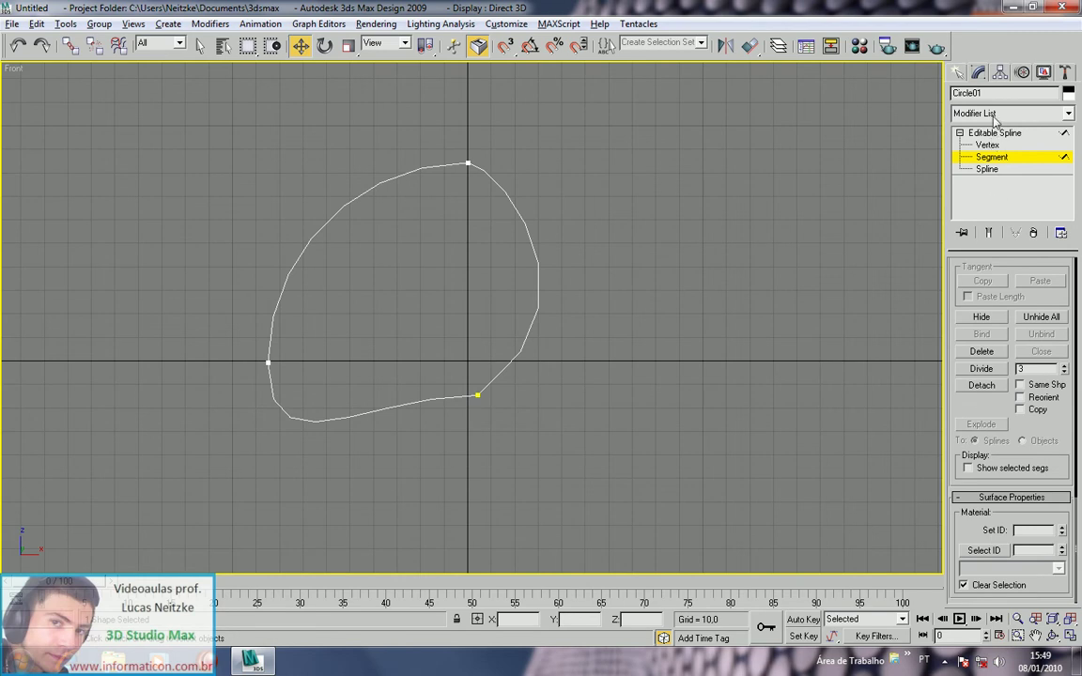
Step: Switch to Spline level and copy the closed spline horizontally to about X 28.7, overlapping the original
drag(998, 412, 995, 619)
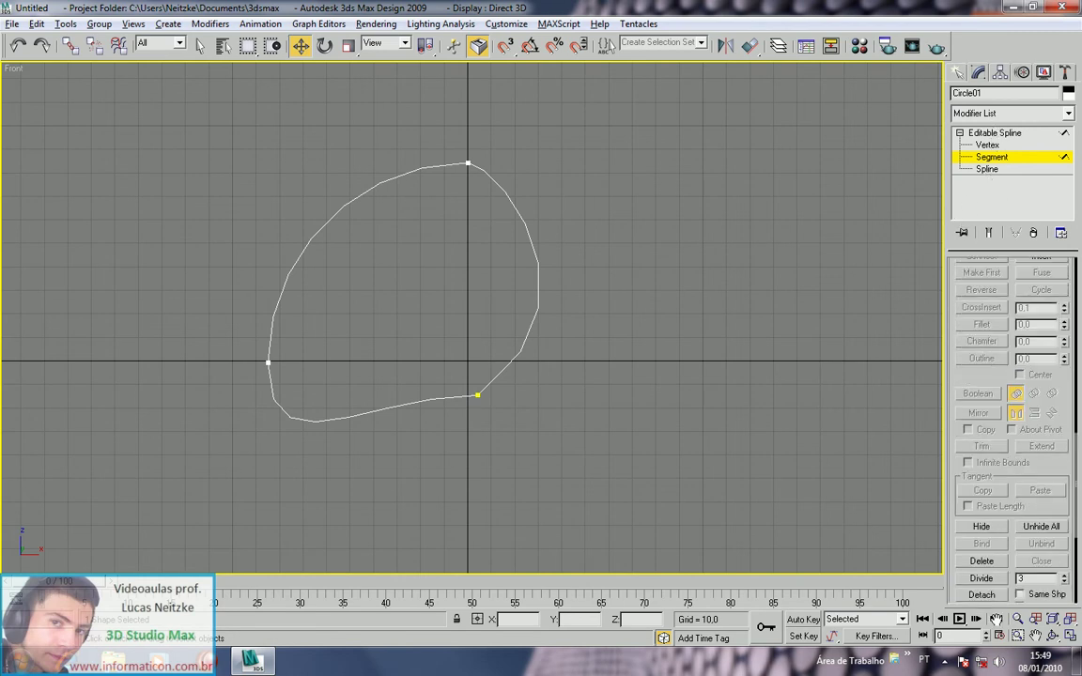
click(536, 294)
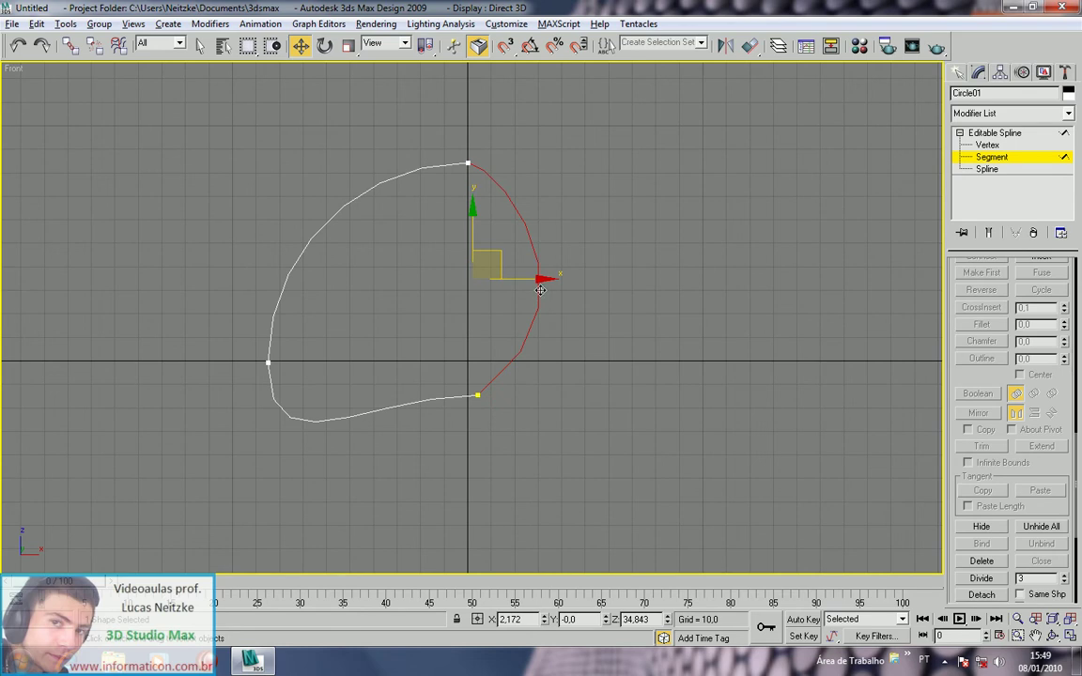
click(986, 169)
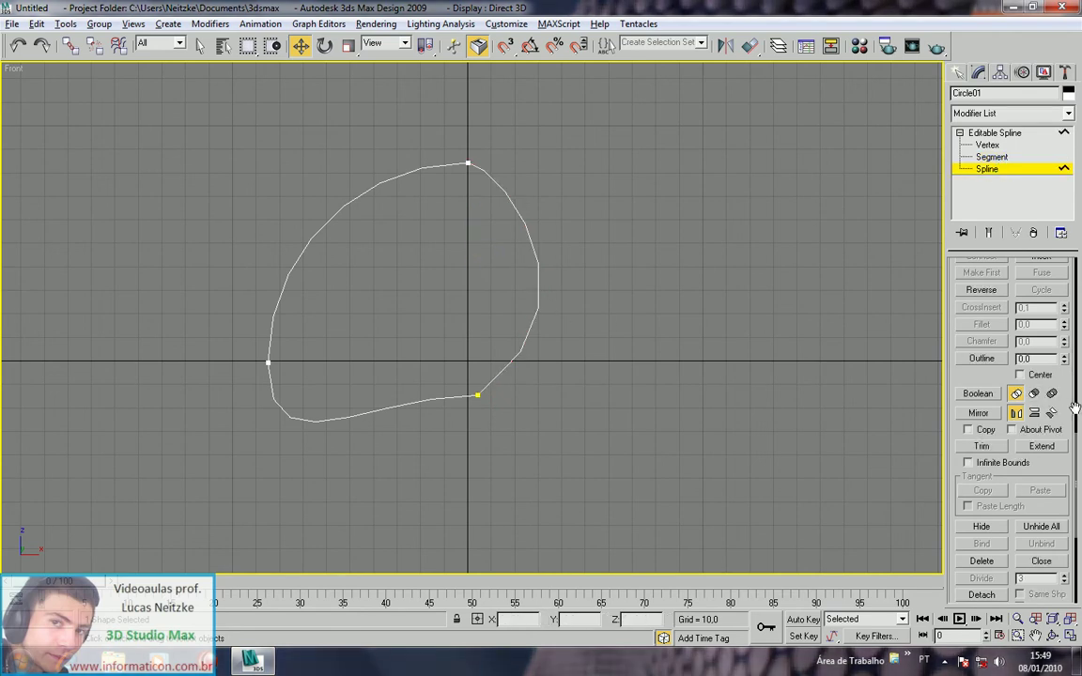
drag(1069, 409, 1069, 361)
click(535, 314)
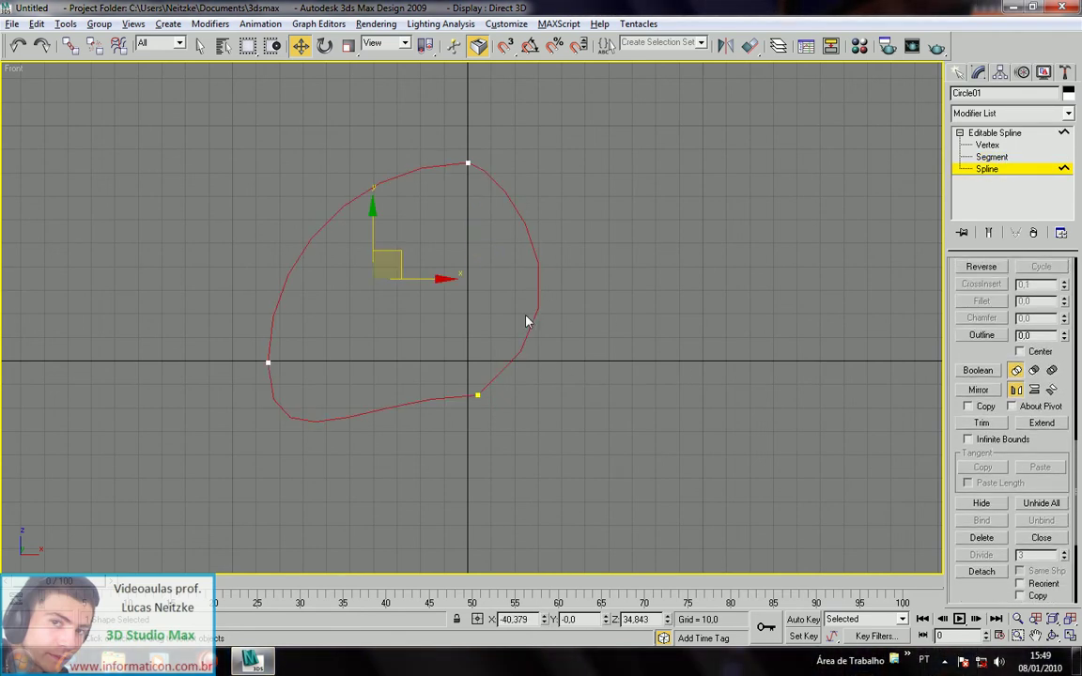
mouse_move(458, 281)
shift+mouse_down()
mouse_move(707, 293)
mouse_move(604, 285)
shift+mouse_up()
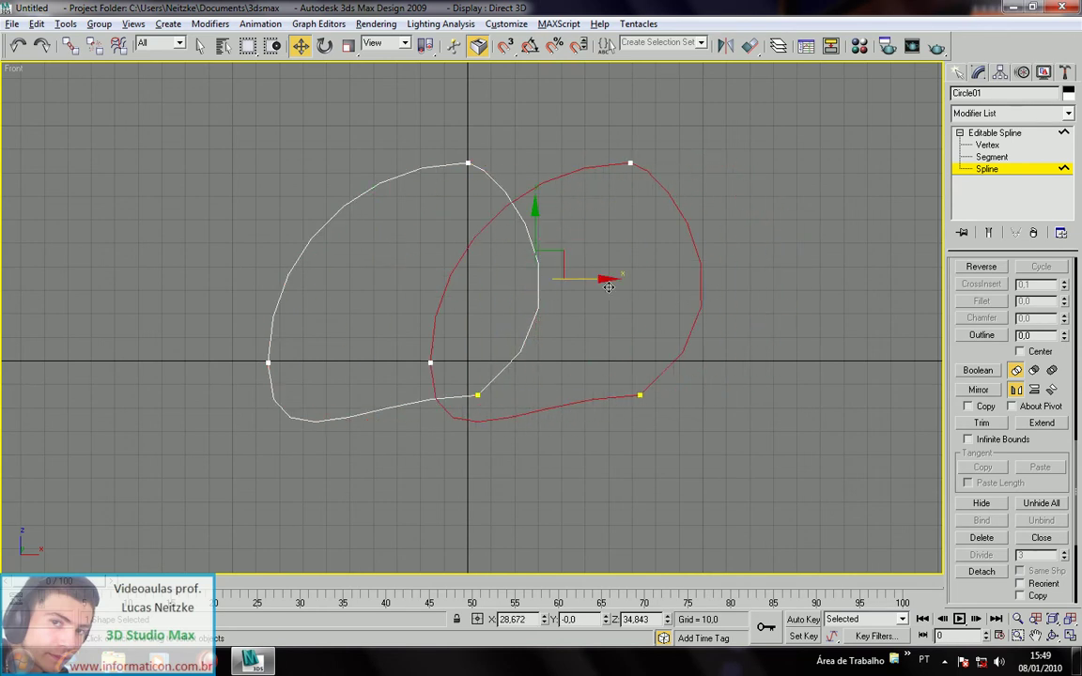
click(724, 352)
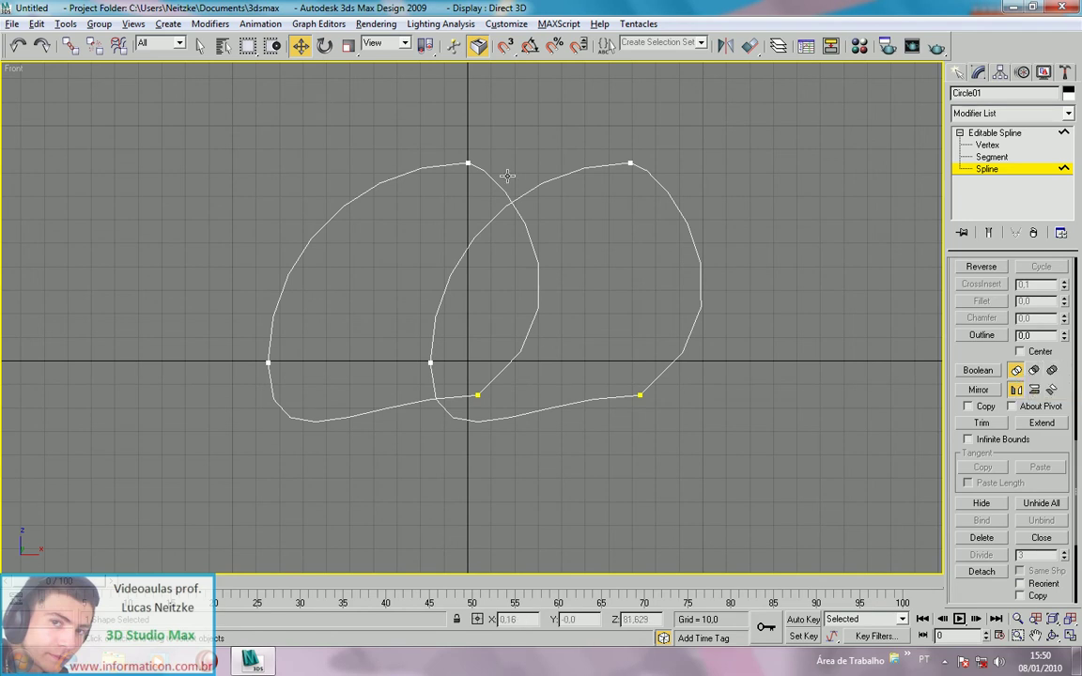
Step: Deselect and reselect the shape at object level to examine whether both outlines belong to one object
click(1023, 133)
click(529, 207)
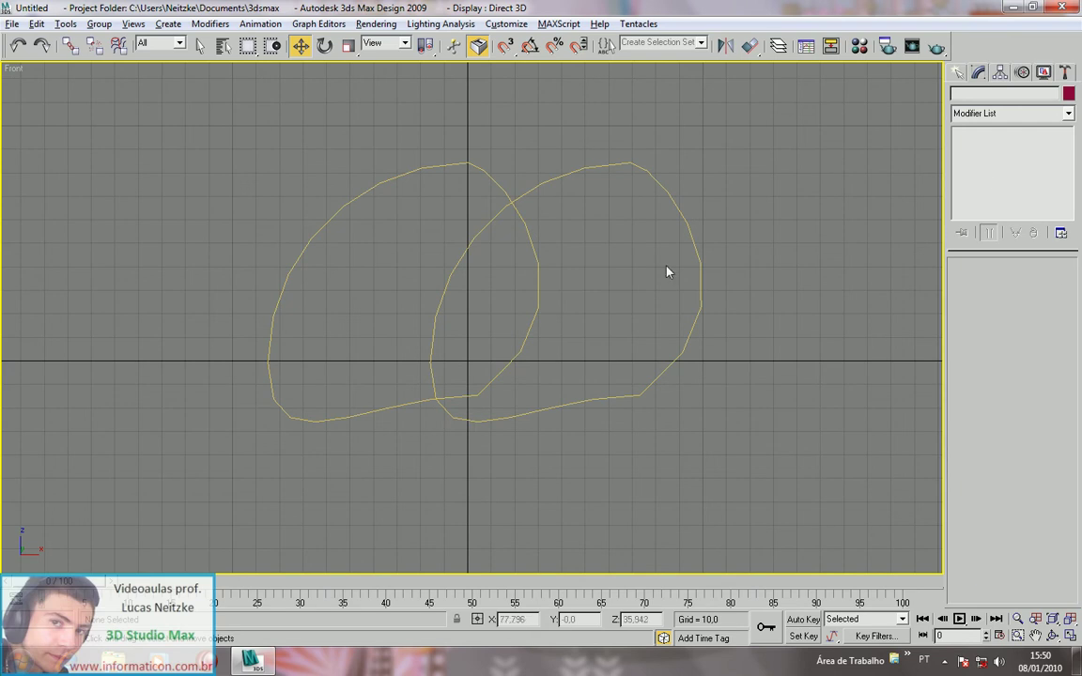
click(693, 249)
Step: Try a Boolean Union of the left spline with its overlapping right copy, and undo it
click(986, 169)
click(501, 191)
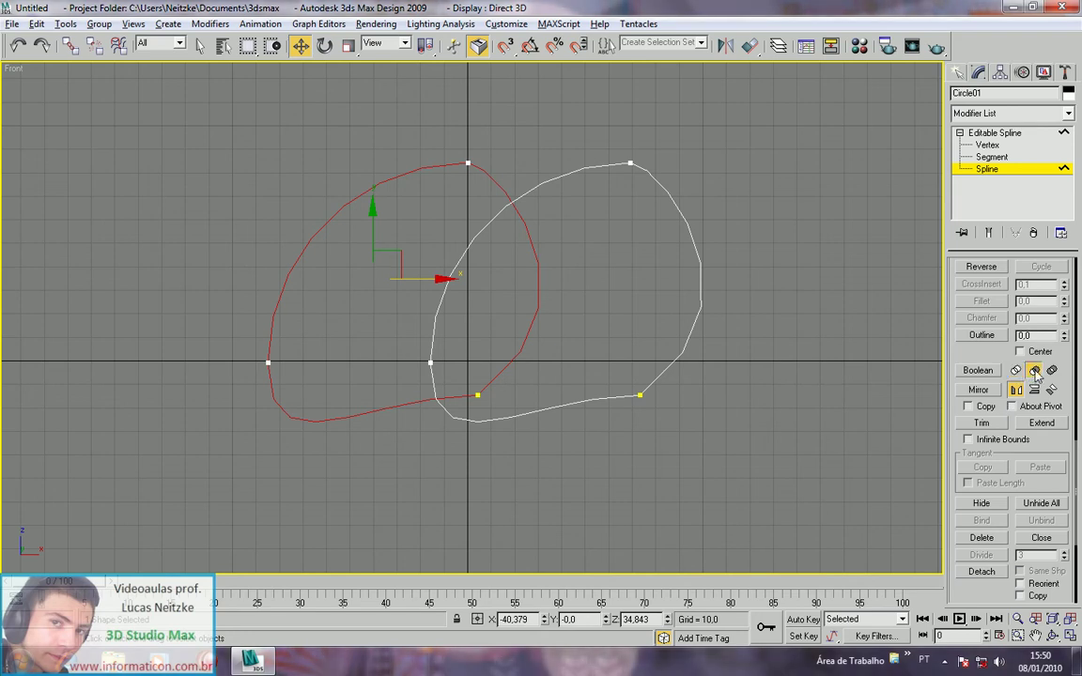
click(986, 372)
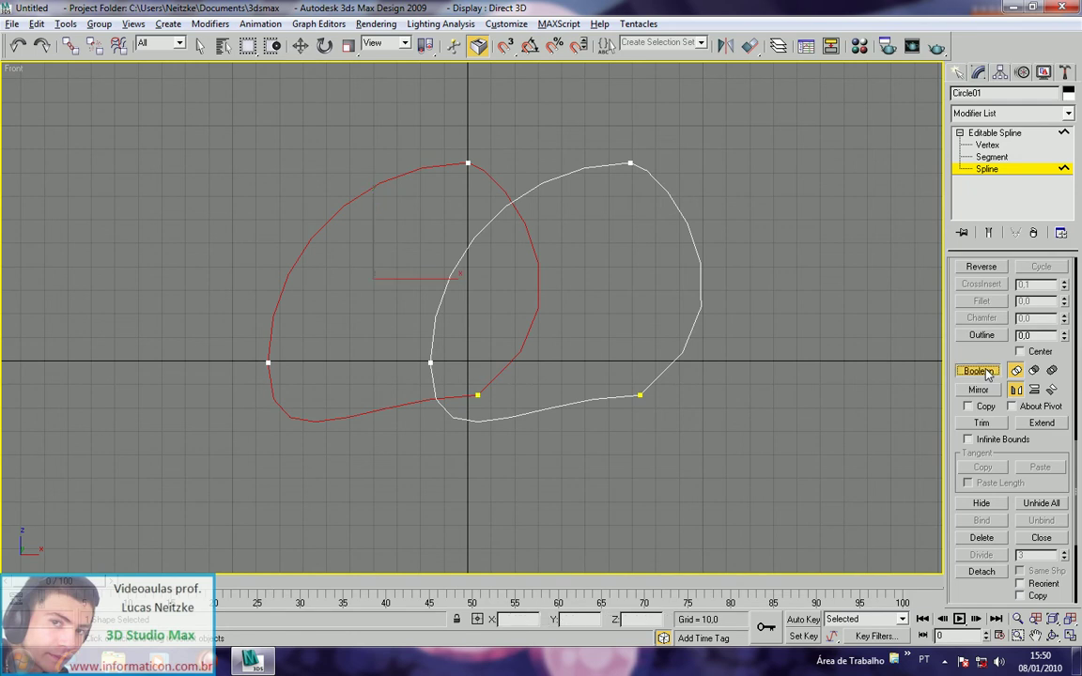
click(564, 174)
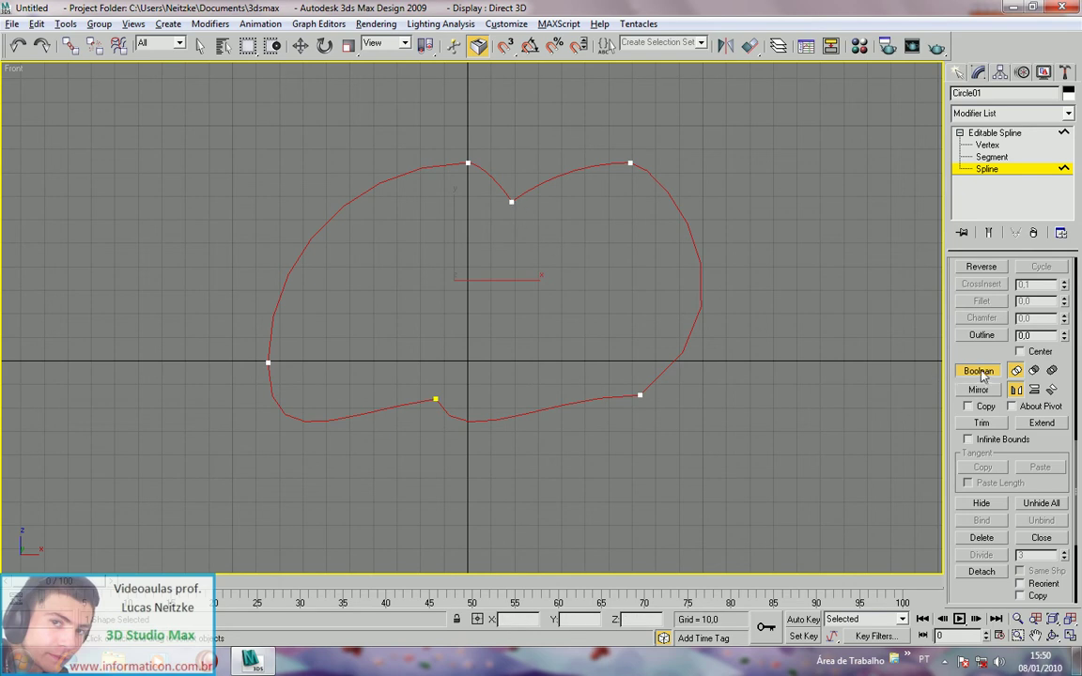
key(ctrl+z)
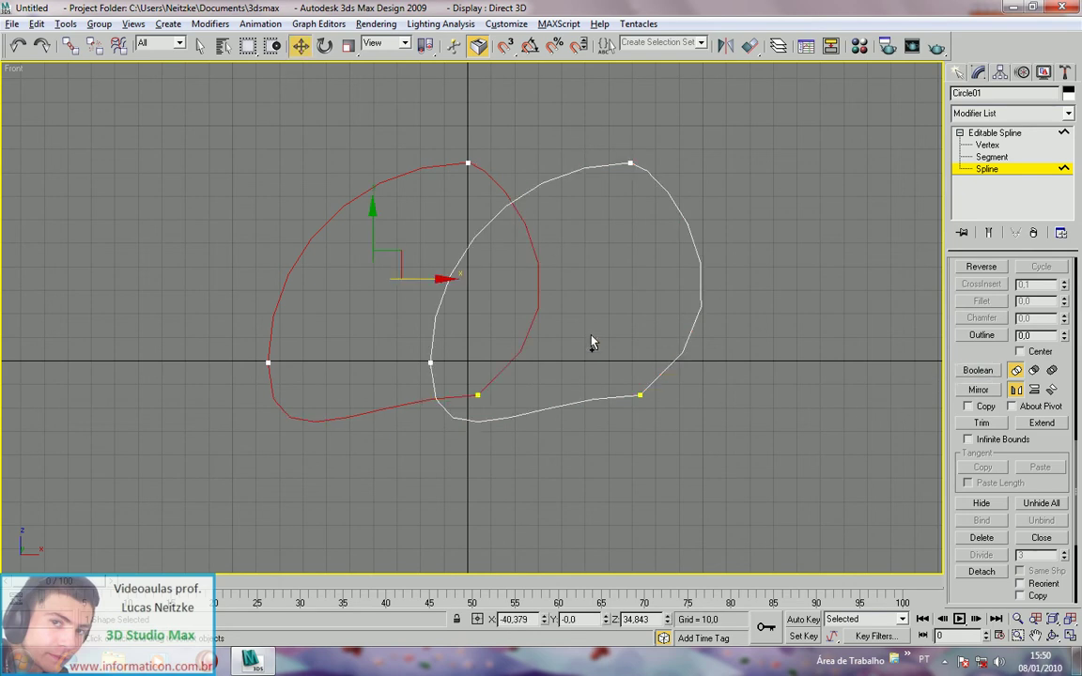
Step: Try a Boolean Subtraction of the right spline from the left spline, and undo it
click(1033, 370)
click(973, 372)
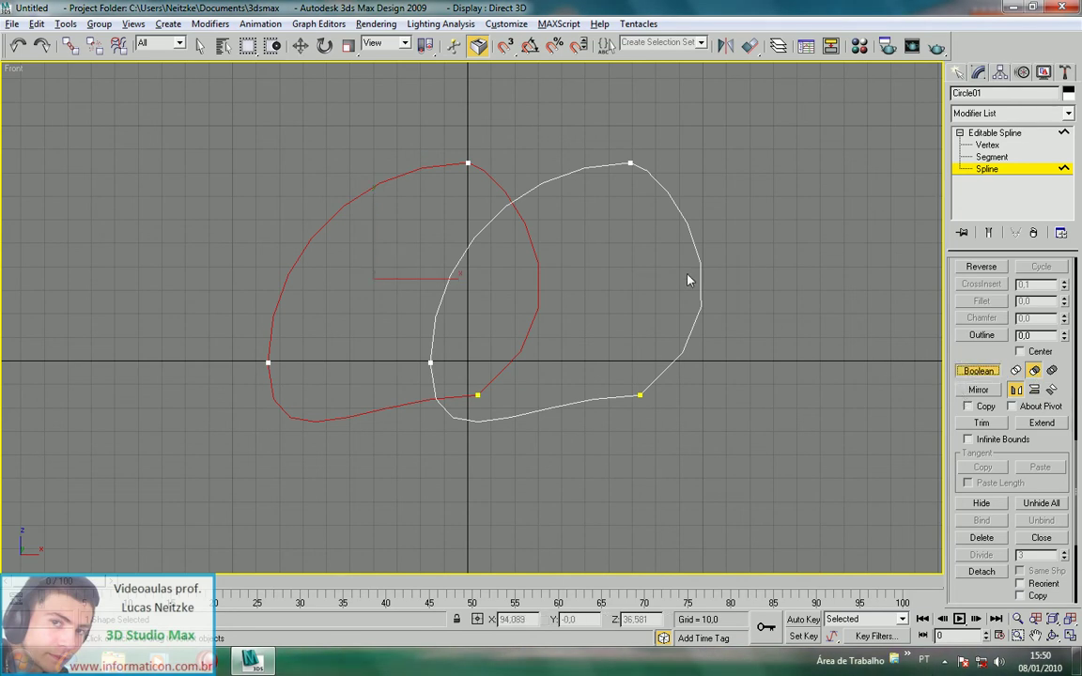
click(572, 169)
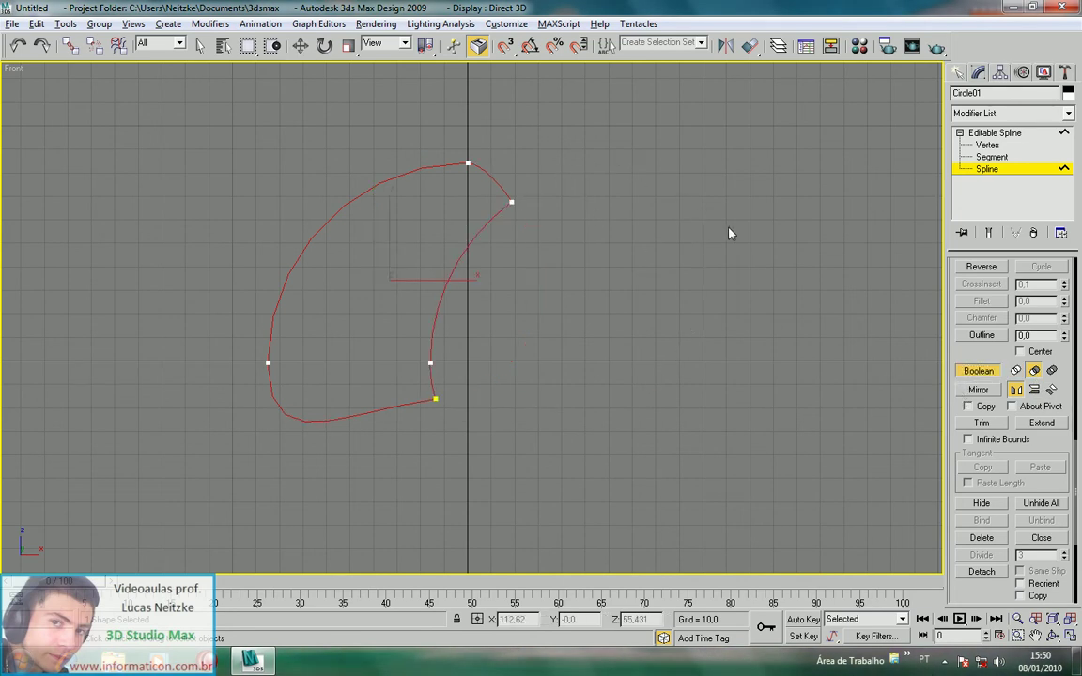
key(ctrl+z)
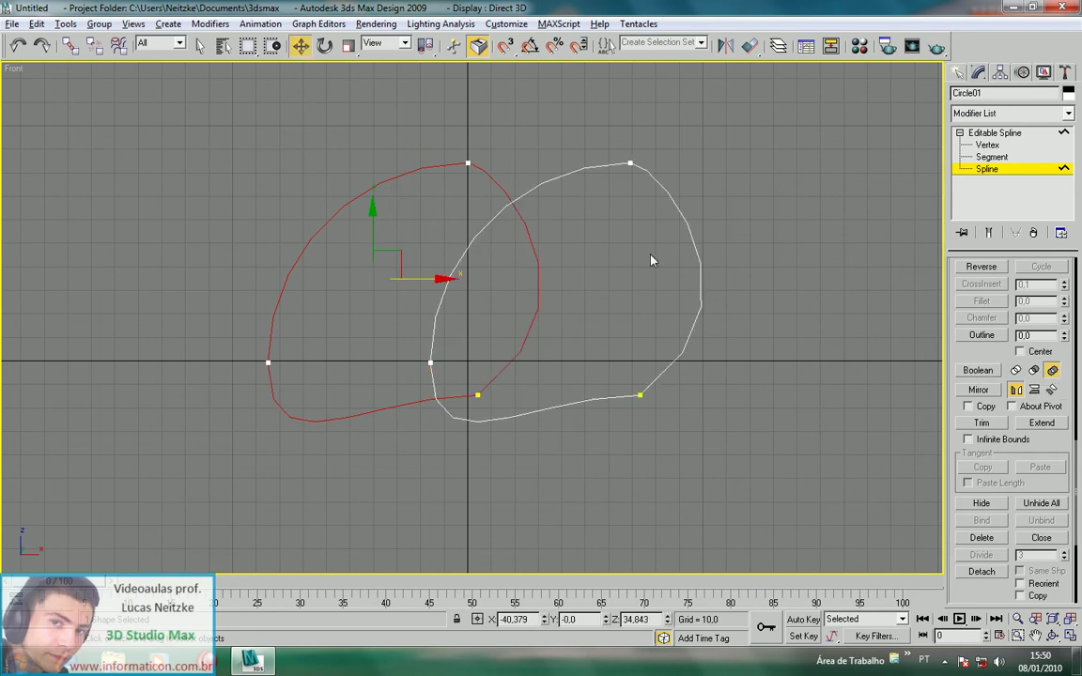
Step: Try a Boolean Intersection of the left and right splines, and undo it
click(973, 370)
click(604, 169)
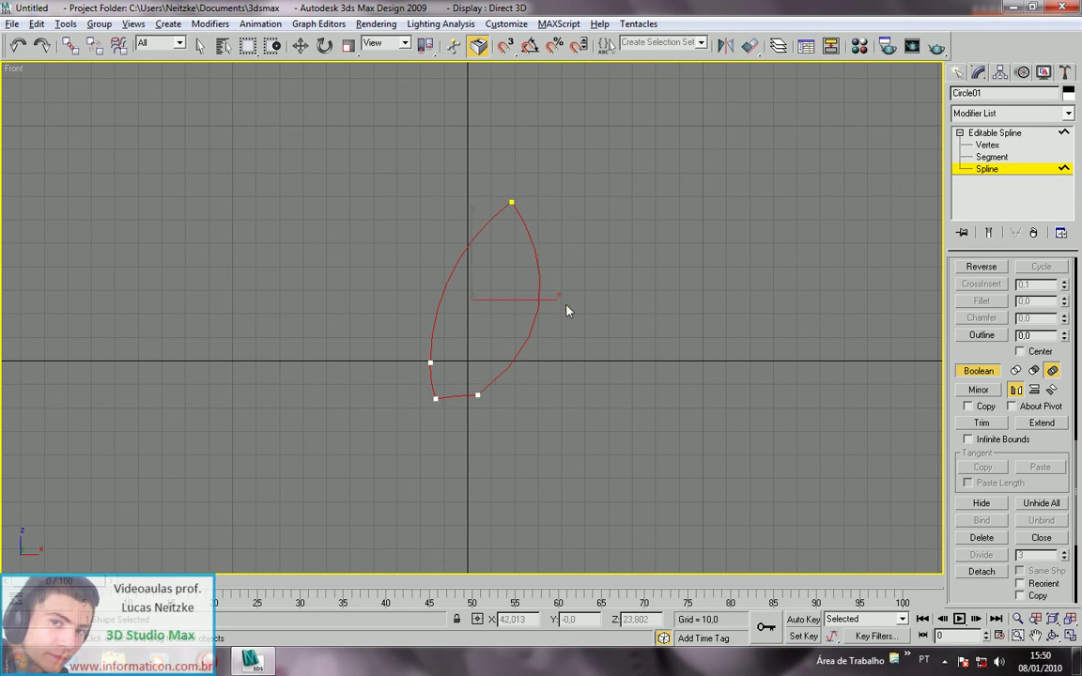
key(ctrl+z)
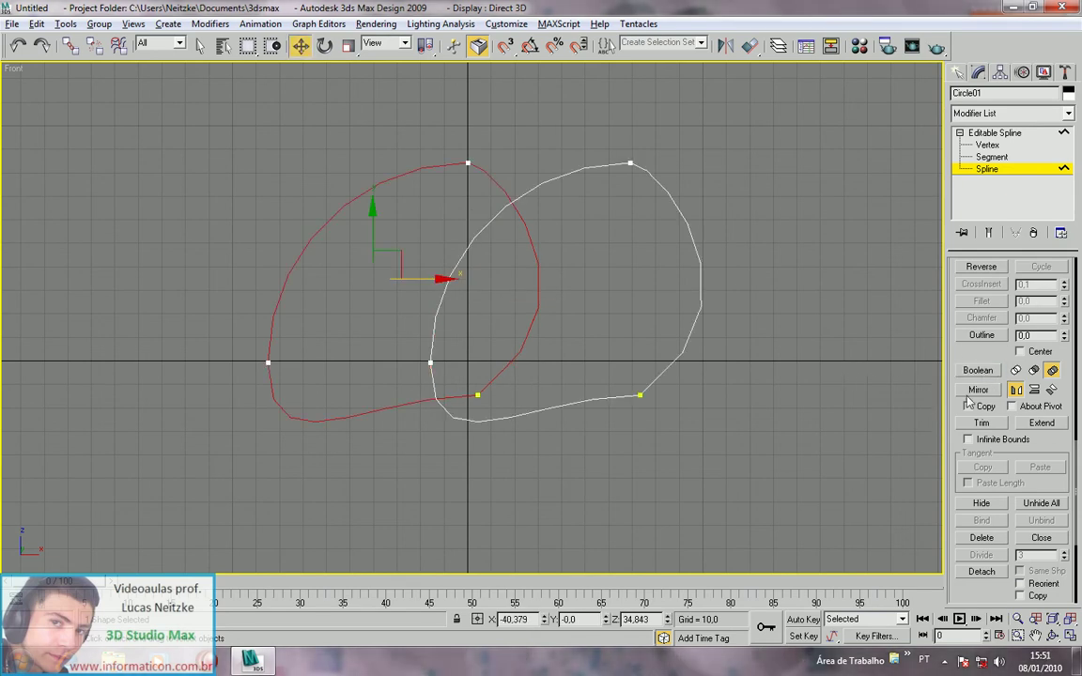
Step: Delete the right spline copy and select the remaining original spline
click(699, 277)
key(Delete)
click(535, 265)
middle_drag(562, 272, 592, 195)
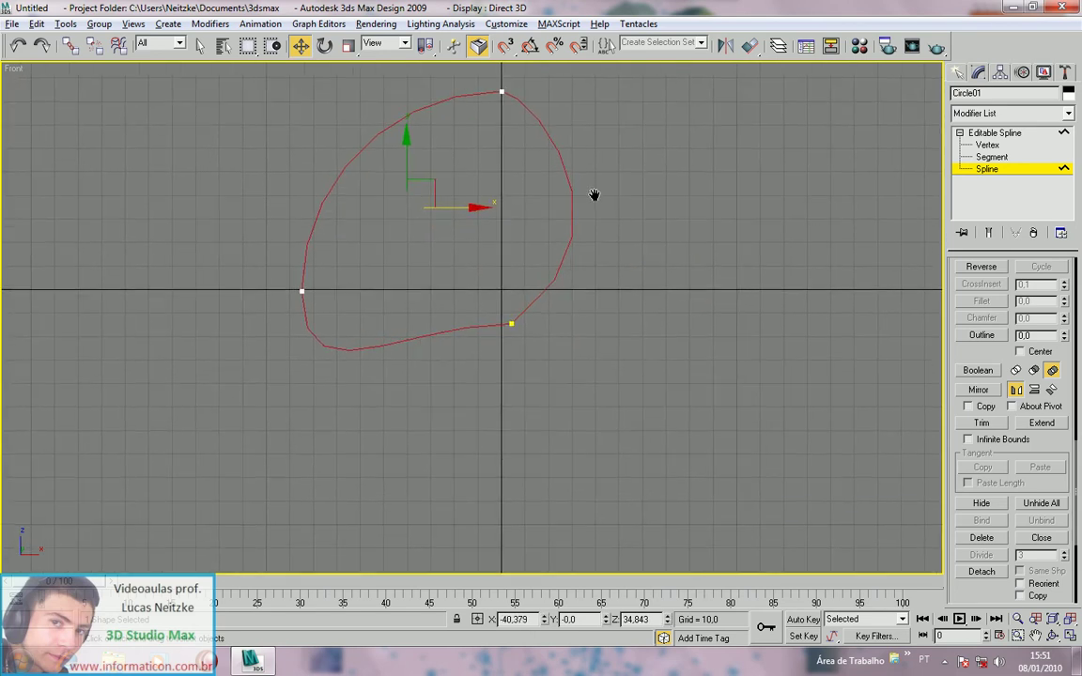
middle_drag(767, 354, 728, 392)
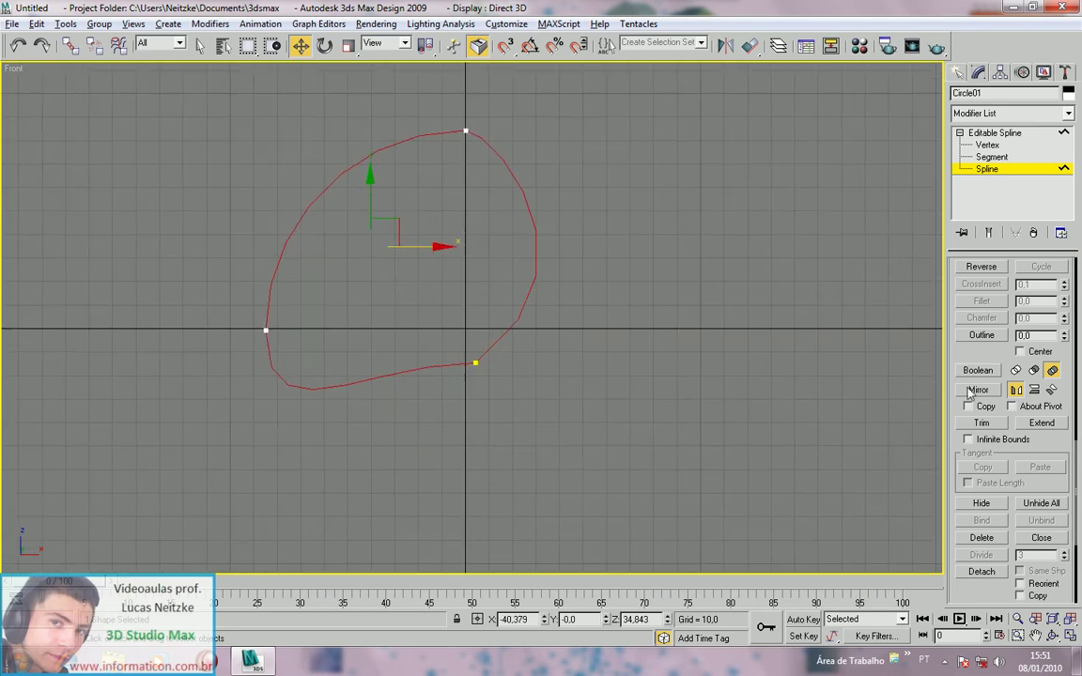
Step: Try mirroring the selected spline vertically, along both axes, and horizontally
click(1033, 389)
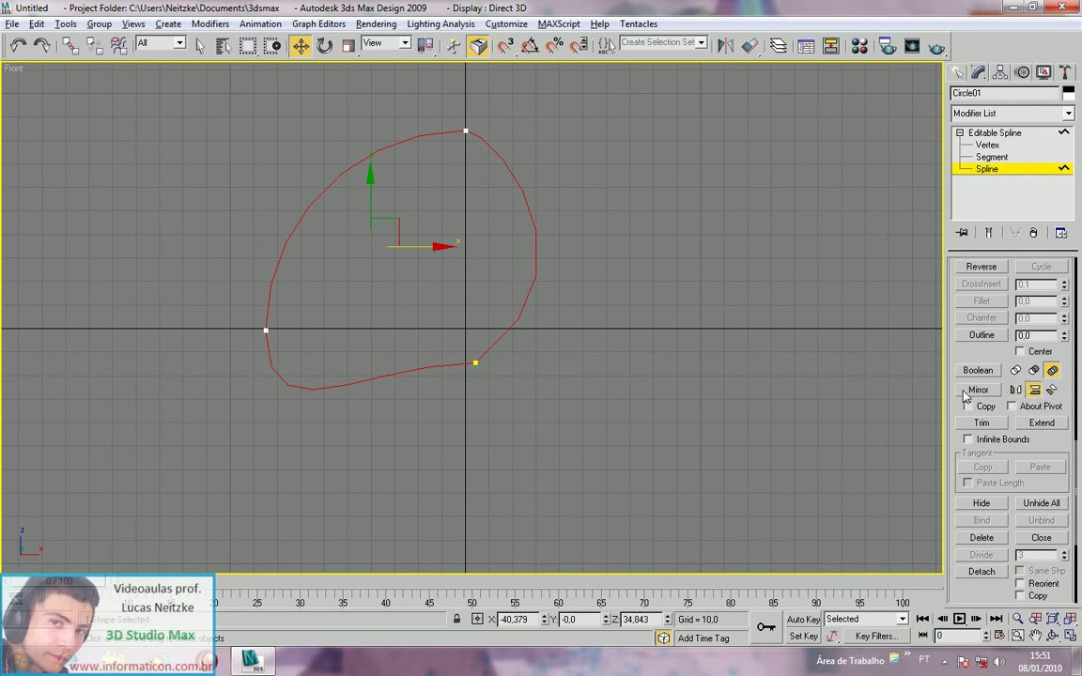
click(977, 390)
click(1051, 390)
click(973, 389)
click(1015, 389)
click(978, 390)
Step: Mirror the spline horizontally as a copy and move the copy right, beside the original, to about X 104.4
middle_drag(604, 374, 675, 402)
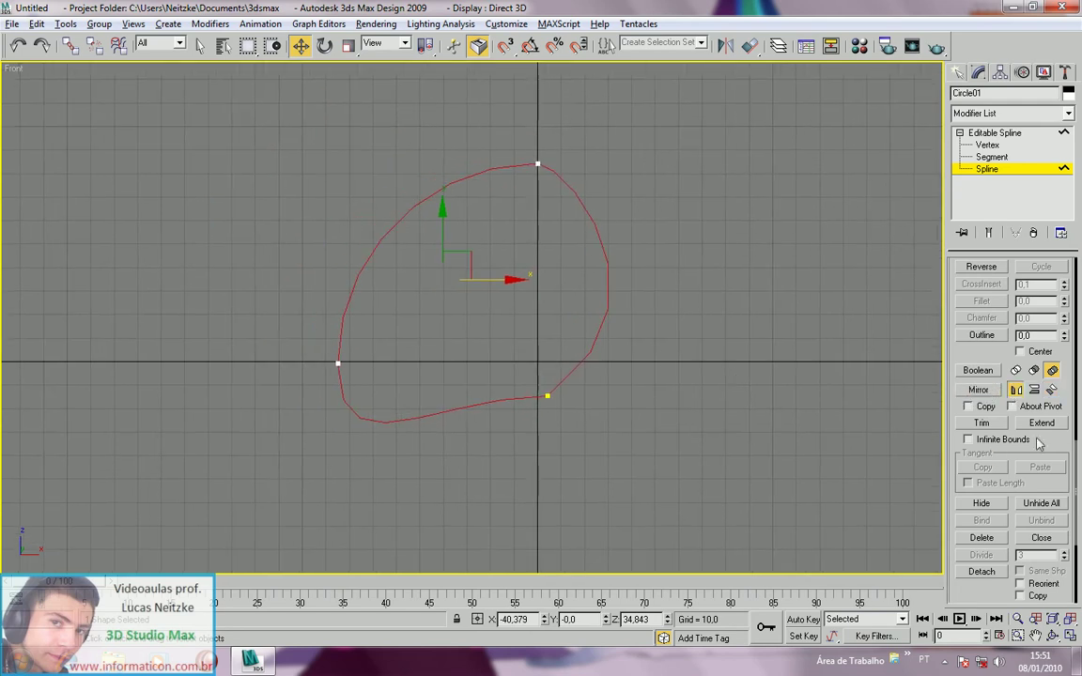
click(986, 391)
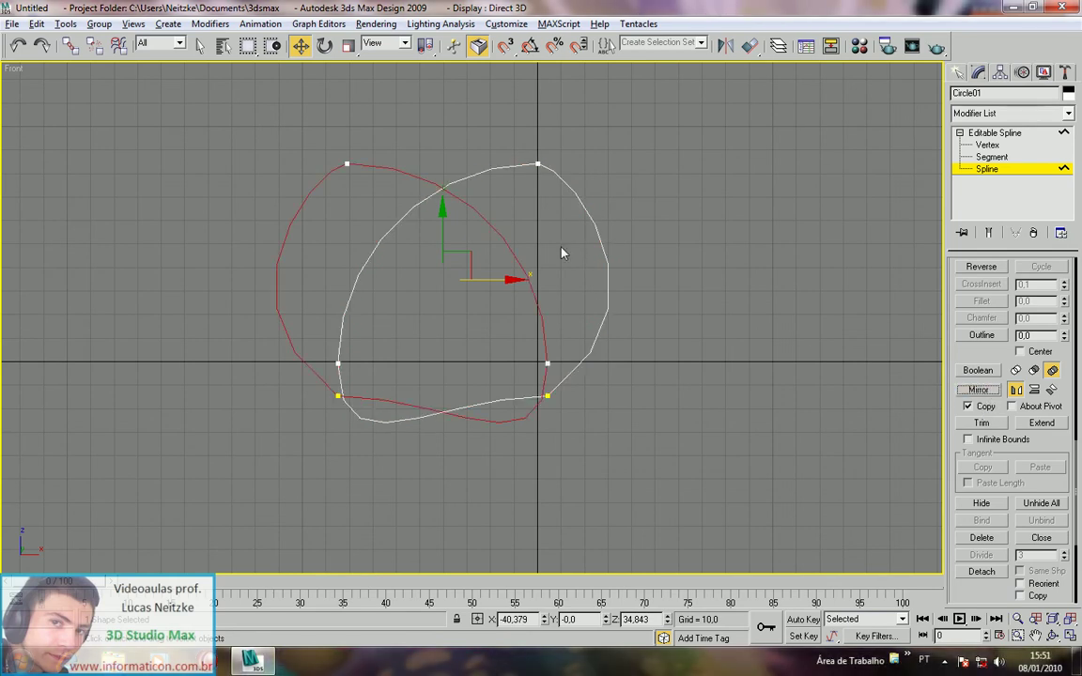
drag(515, 282, 856, 284)
middle_drag(652, 285, 414, 285)
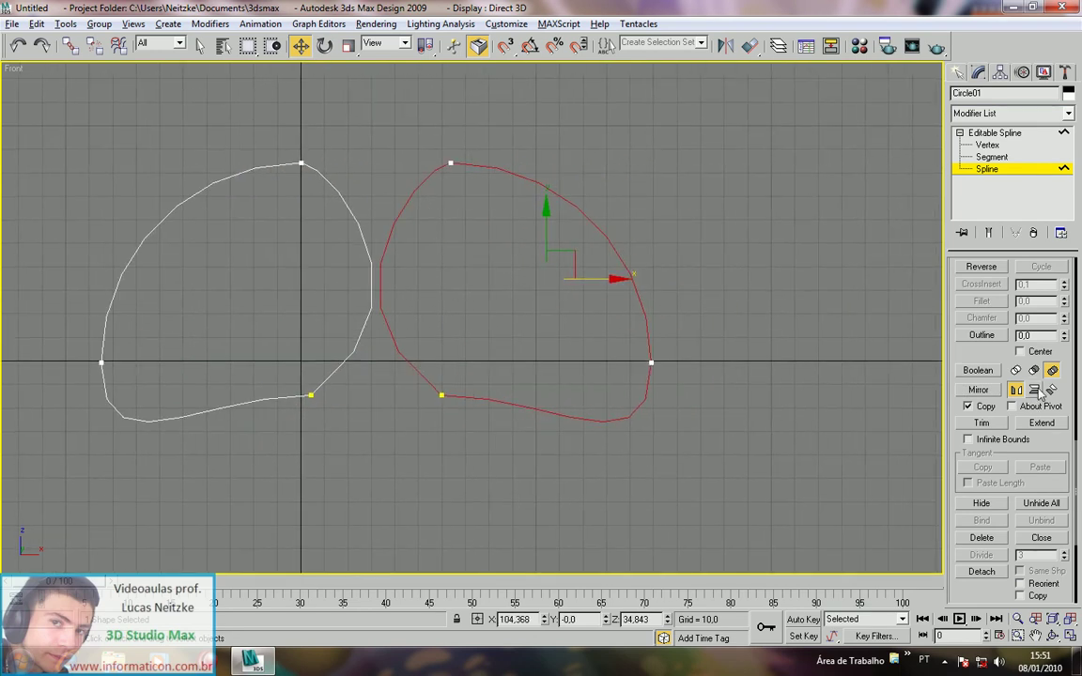
Step: Mirror the second spline vertically as a copy and move the new spline to its right, clear of it
click(977, 389)
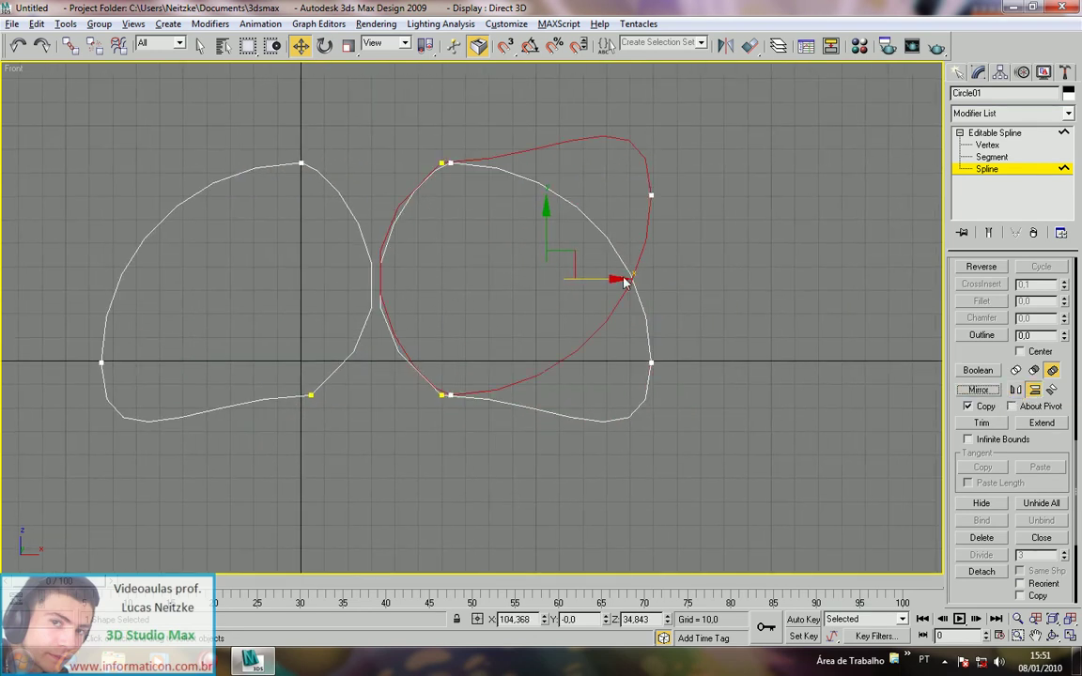
drag(624, 282, 903, 282)
middle_drag(903, 282, 766, 299)
scroll(755, 330, down, 2)
Step: Mirror the third spline along both axes as a copy and move the new spline to the end of the row
click(1052, 392)
click(978, 388)
drag(698, 303, 828, 301)
middle_drag(708, 385, 686, 375)
Step: Deselect the splines and turn off the Copy option for mirroring
click(638, 411)
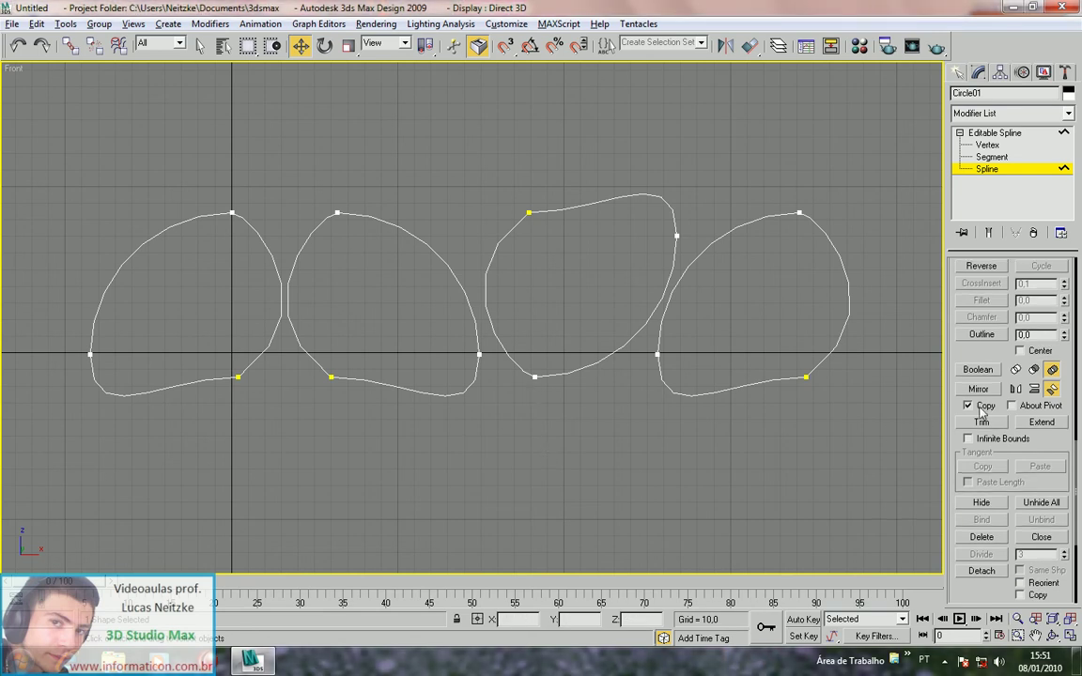
click(1027, 406)
click(987, 408)
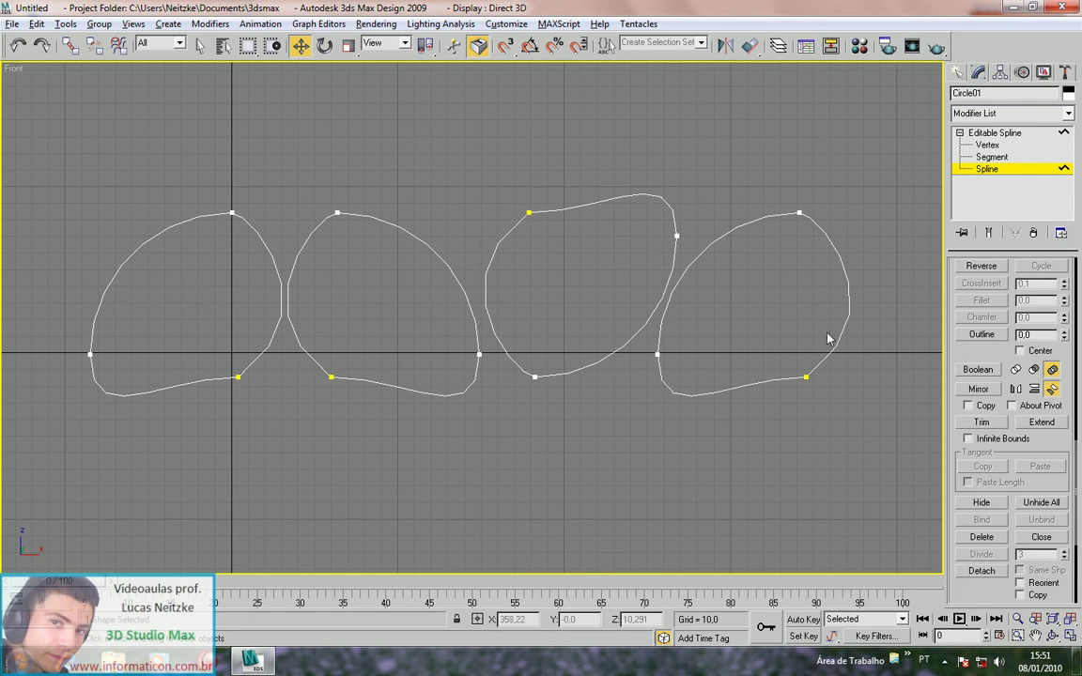
Step: Try moving the whole shape at object level to about X 251, Z -167, and undo the move
click(997, 135)
click(399, 261)
click(415, 238)
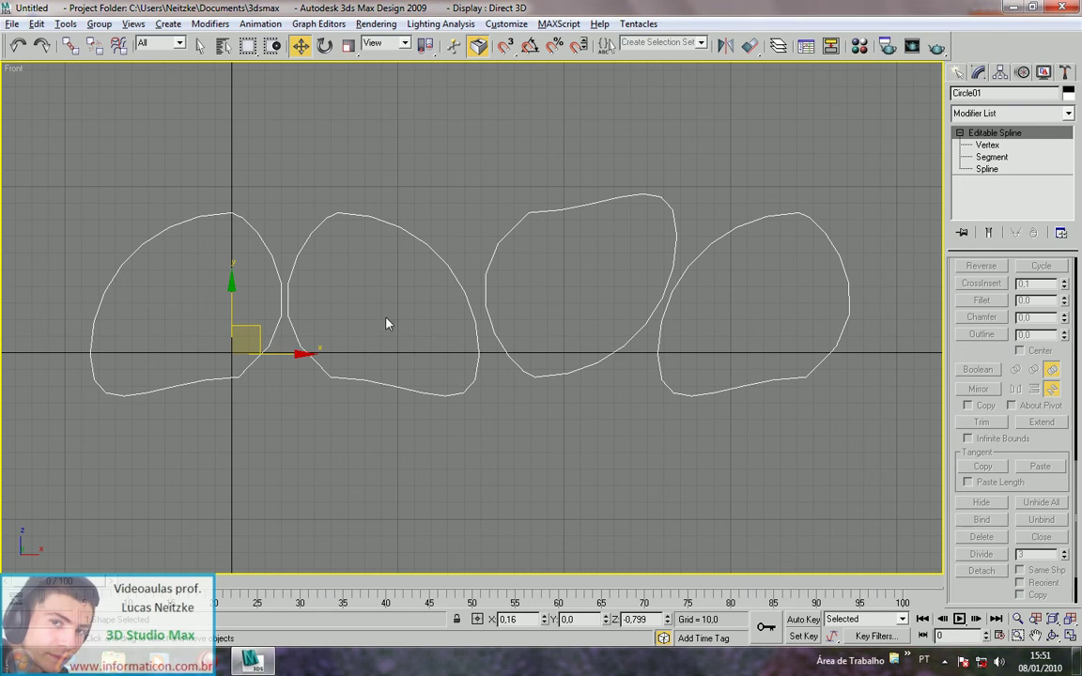
click(533, 448)
drag(415, 239, 832, 514)
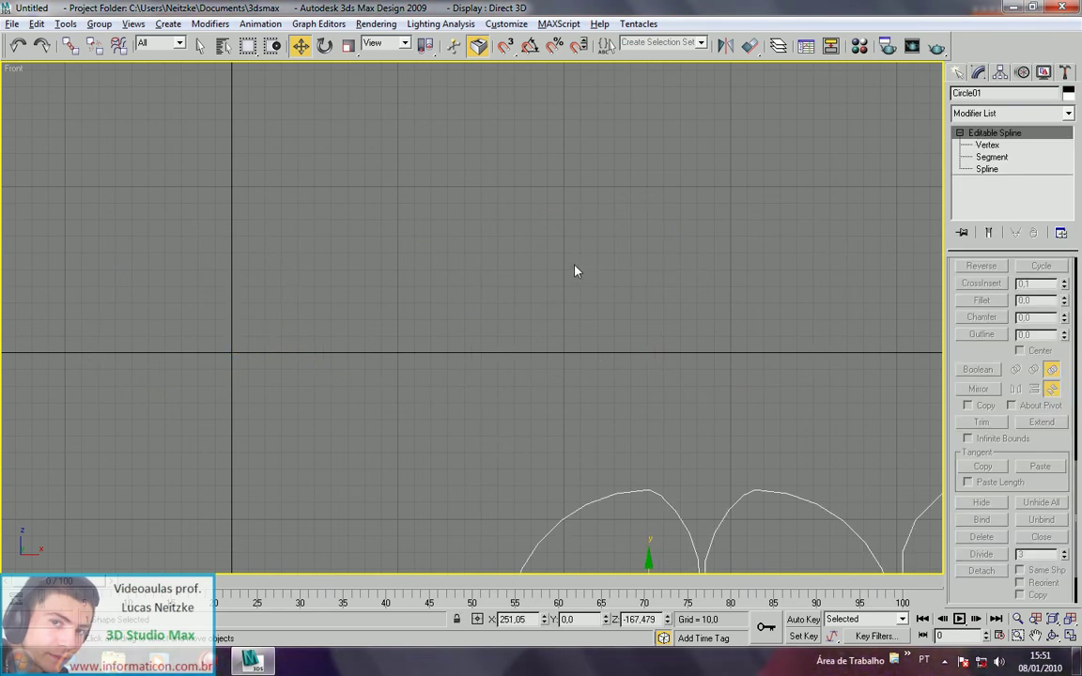
key(ctrl+z)
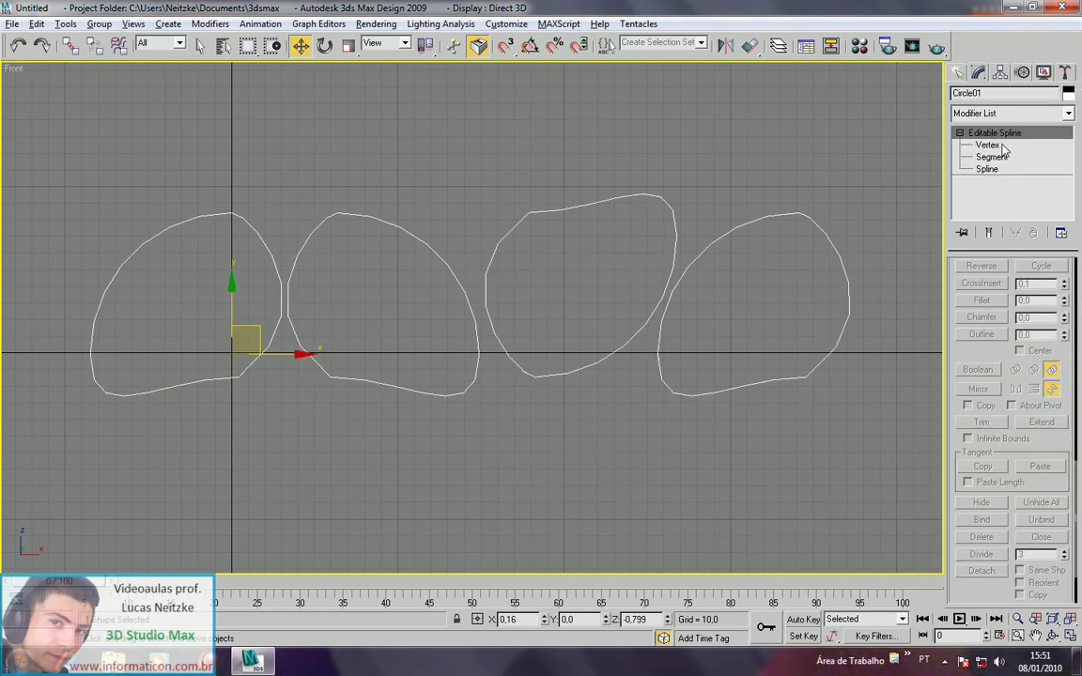
Step: Delete the three mirrored copies at Spline level, keeping only the original leftmost spline
click(987, 169)
drag(906, 380, 418, 121)
key(Delete)
Step: Select the remaining spline and mirror it along both axes with About Pivot enabled
click(279, 261)
middle_drag(349, 265, 635, 239)
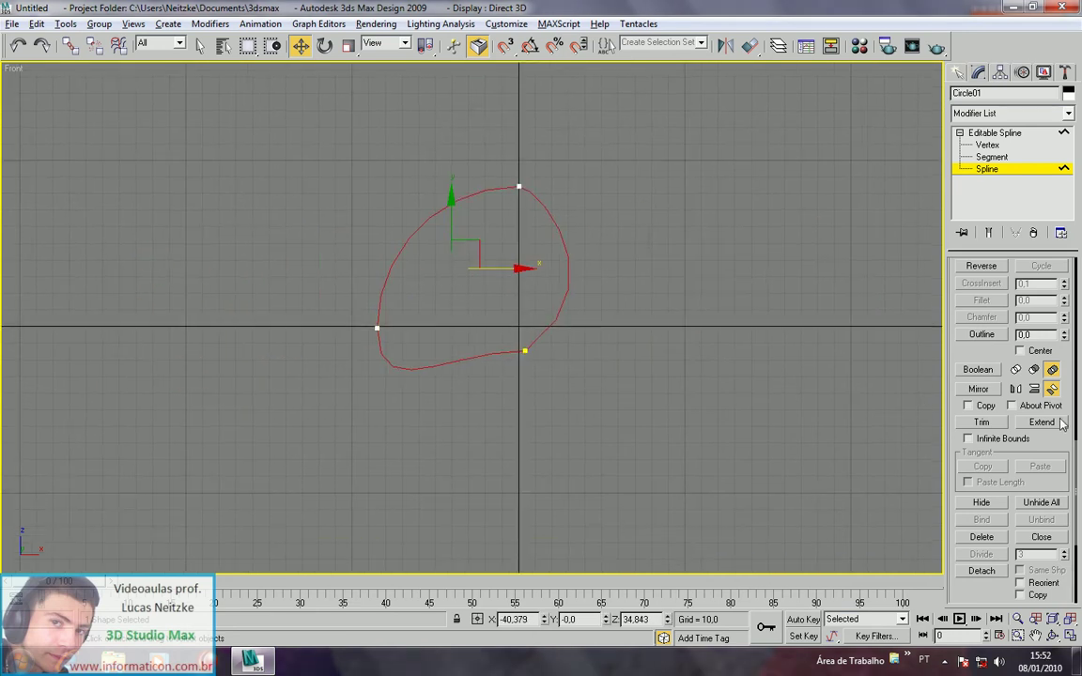
click(1011, 405)
click(977, 388)
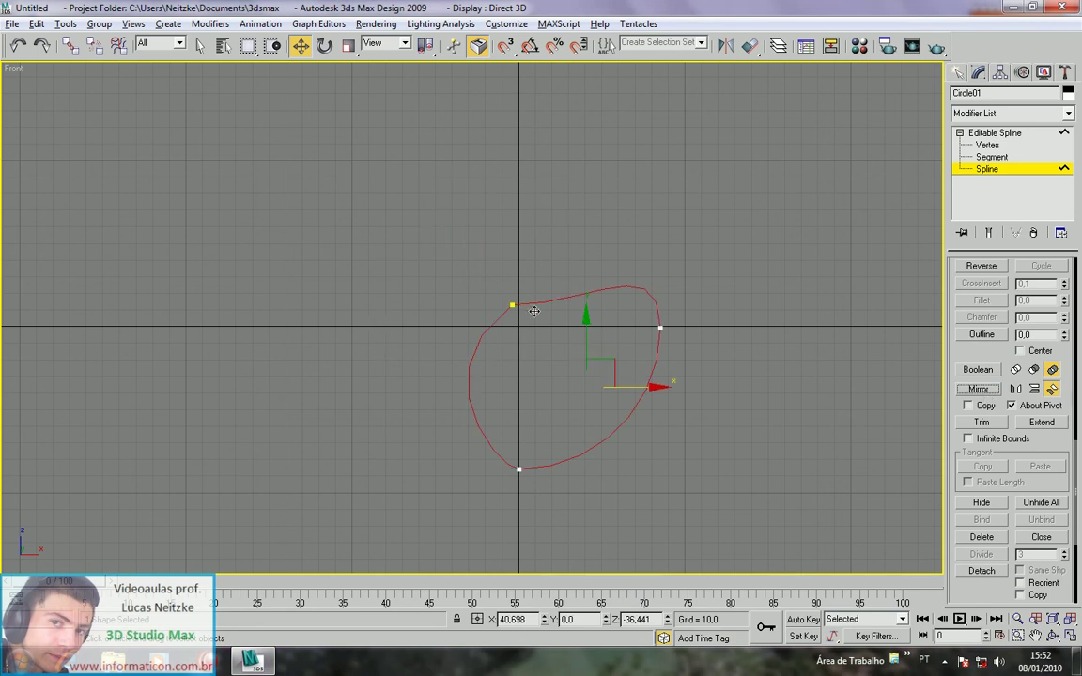
Step: Try mirroring the spline about the pivot along both axes as a copy, and undo it
click(983, 405)
click(978, 389)
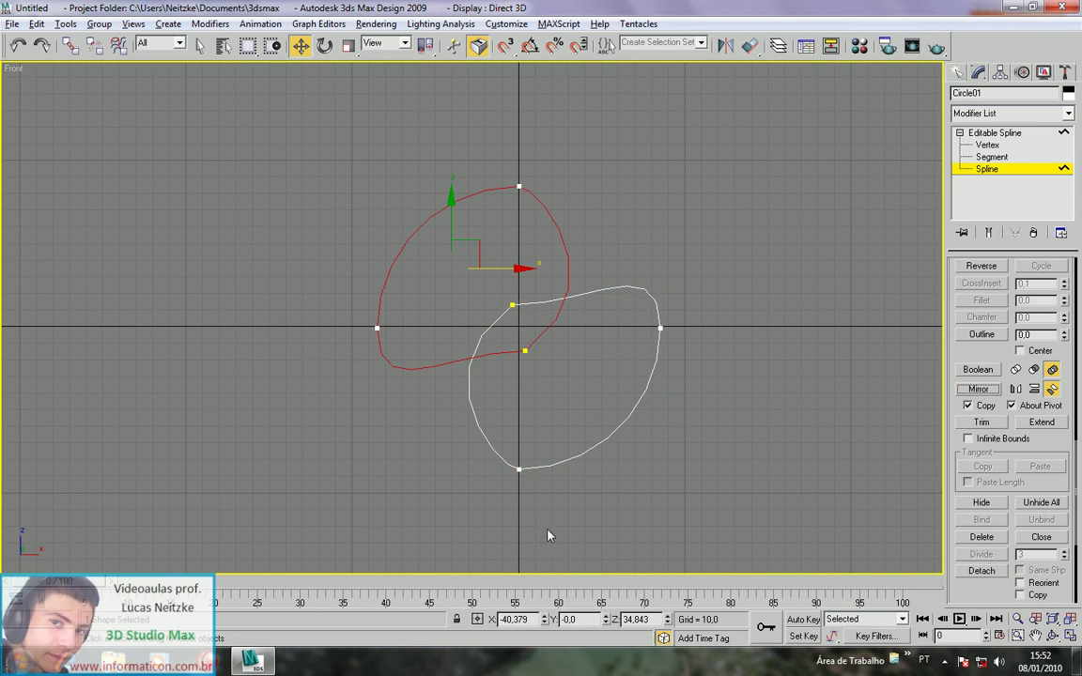
key(ctrl+z)
scroll(594, 410, up, 3)
middle_drag(593, 410, 543, 425)
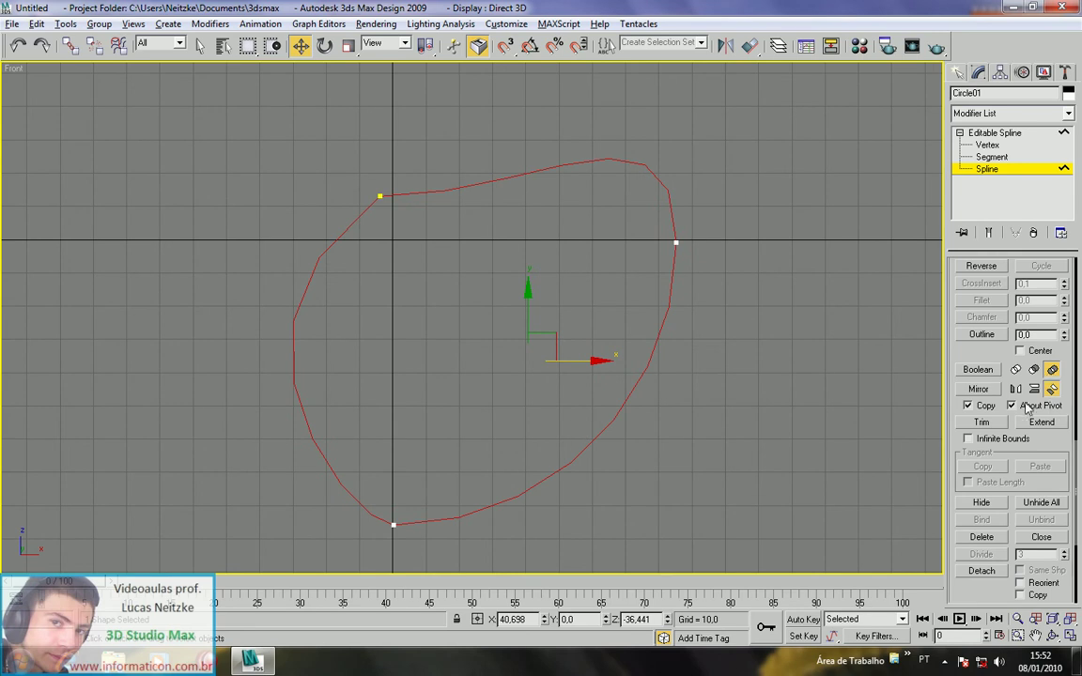
Step: Reset the Boolean mode to Union and the mirror direction to horizontal, with Copy and About Pivot off
click(1015, 370)
click(1016, 388)
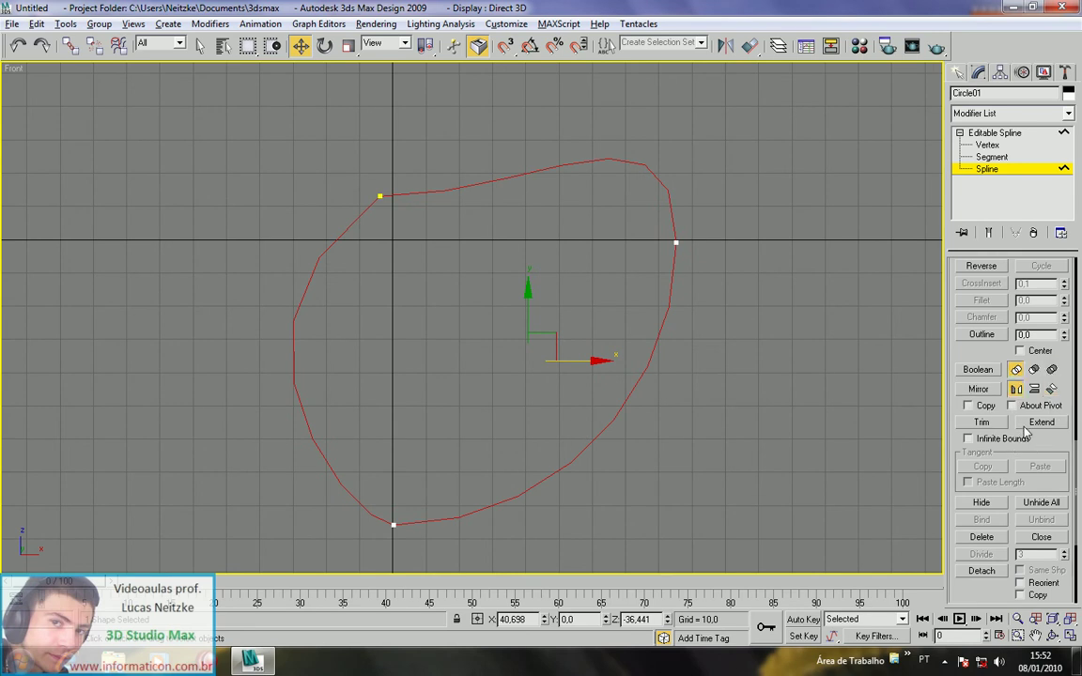
Step: Copy the spline horizontally so it overlaps the original, centred at about X 105.2, and select the copy
scroll(667, 382, down, 2)
shift+drag(581, 349, 732, 347)
click(736, 374)
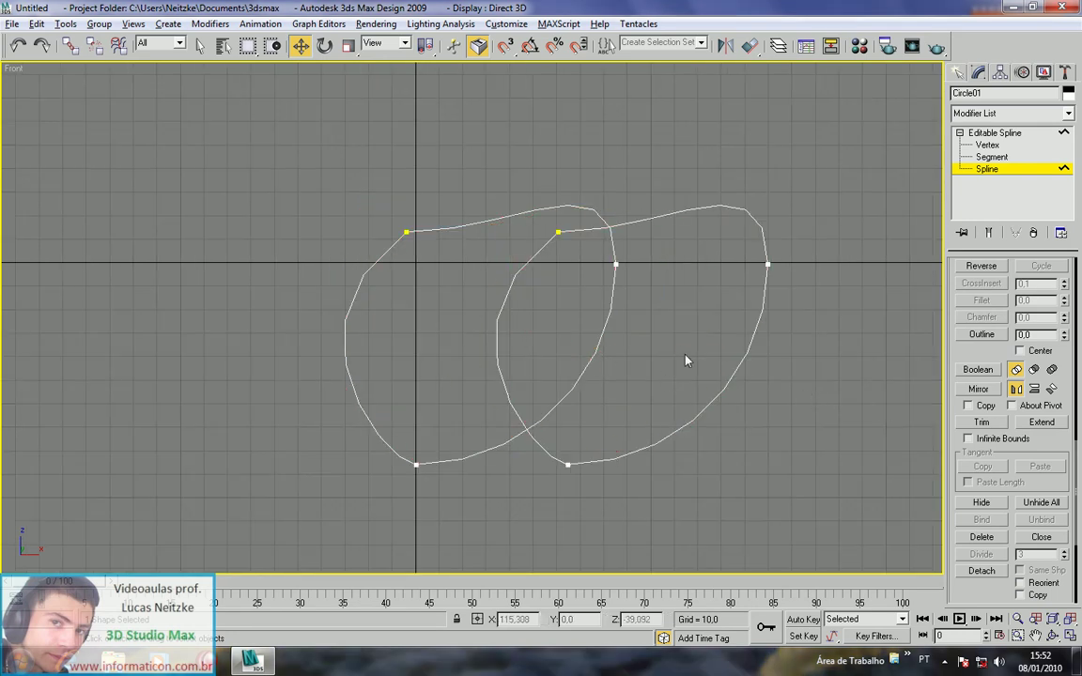
middle_drag(686, 361, 624, 358)
click(649, 208)
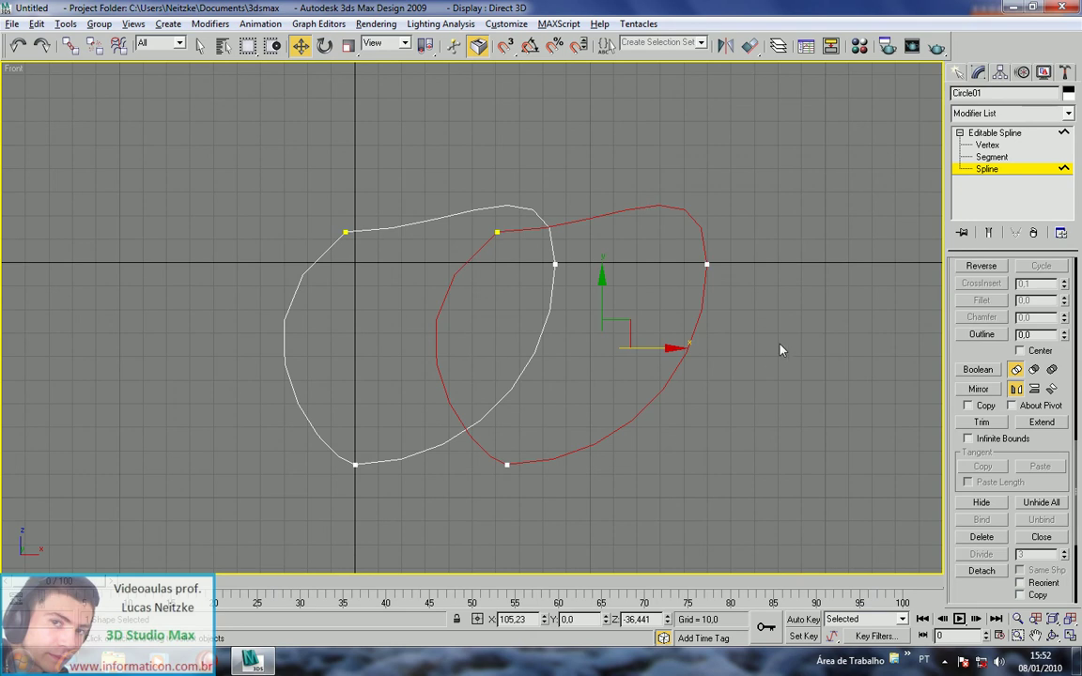
Step: Try trimming the original spline's portion inside the copy and its portion outside the copy, undoing each trim
click(982, 424)
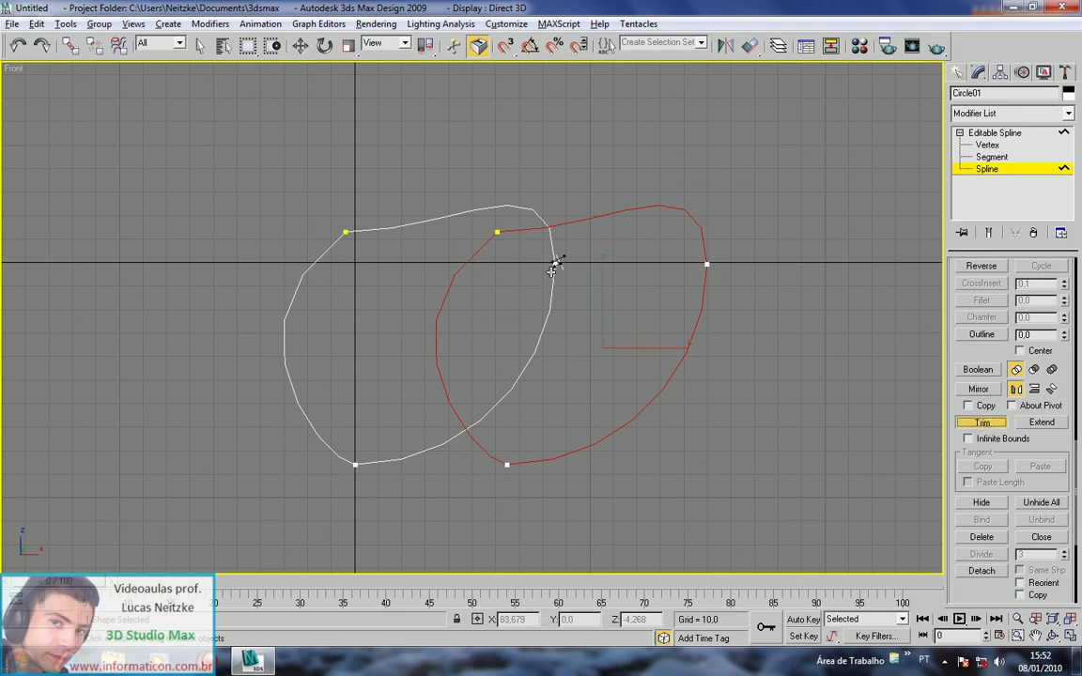
click(542, 336)
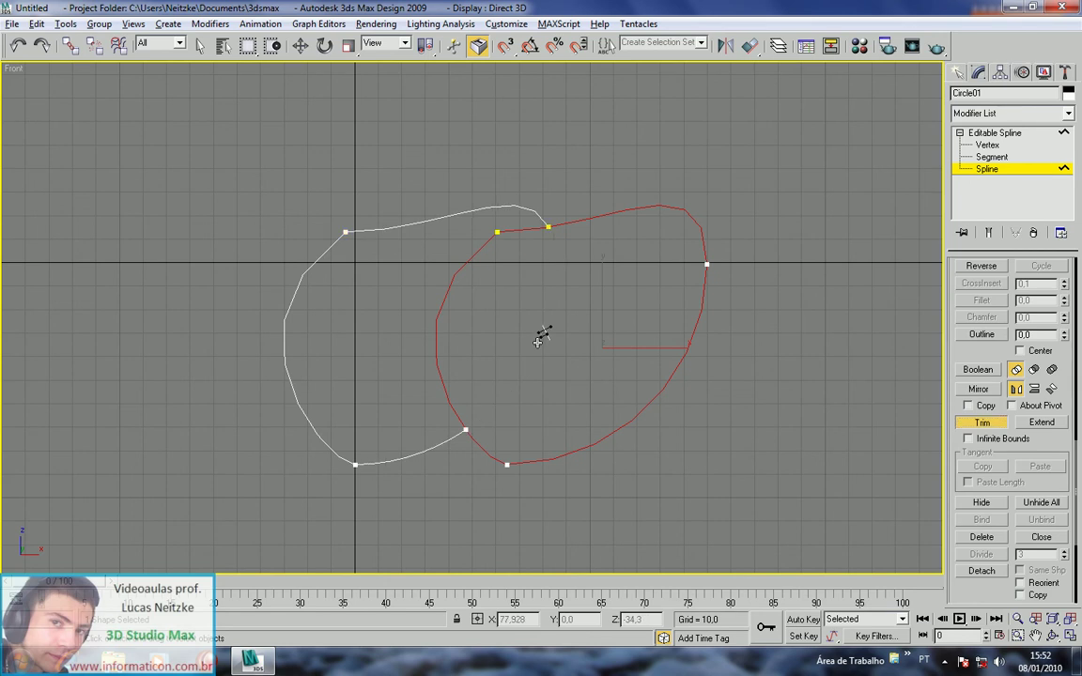
key(ctrl+z)
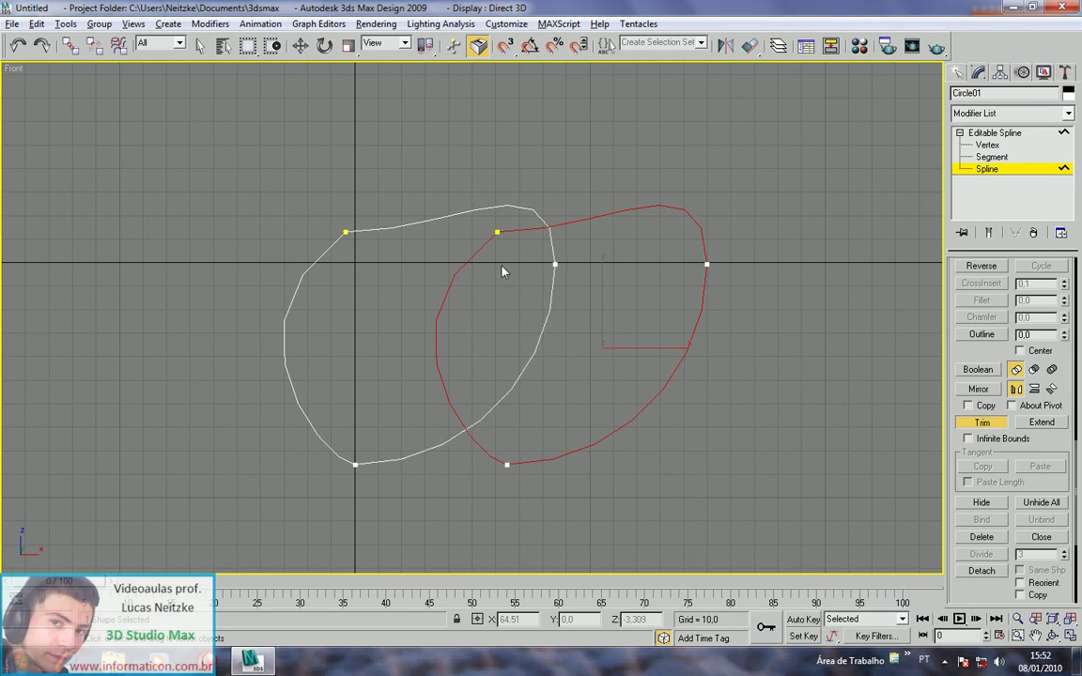
click(522, 205)
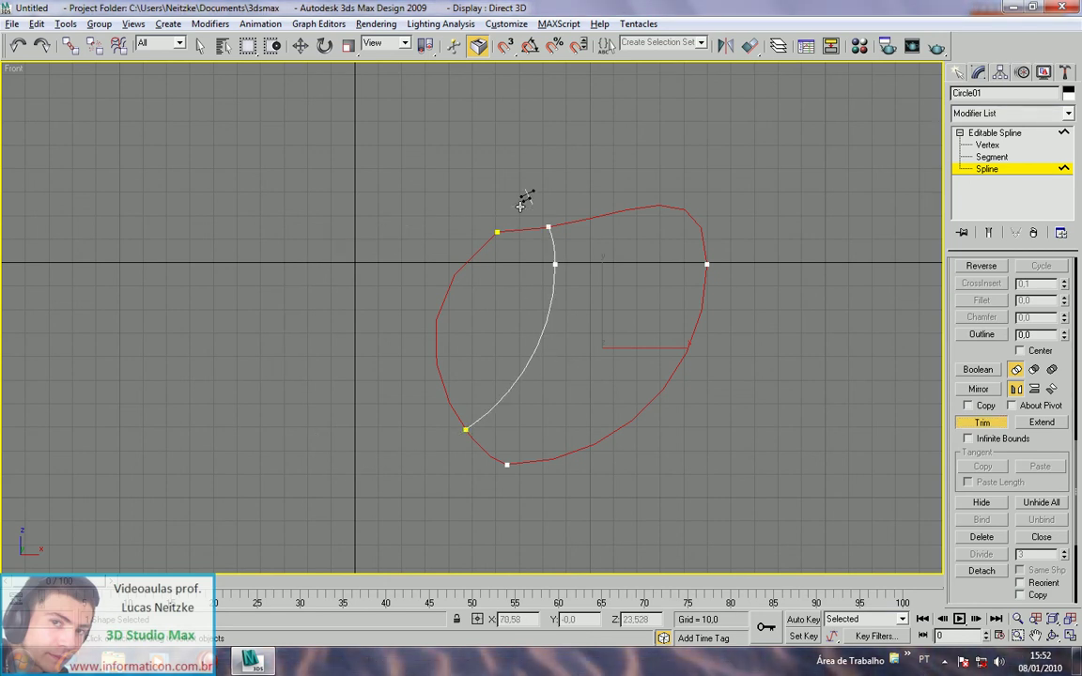
key(z)
key(ctrl+z)
Step: Select the original spline and try the Extend tool on the copied spline's first vertex
scroll(567, 258, down, 3)
middle_drag(649, 284, 713, 306)
click(994, 427)
click(472, 211)
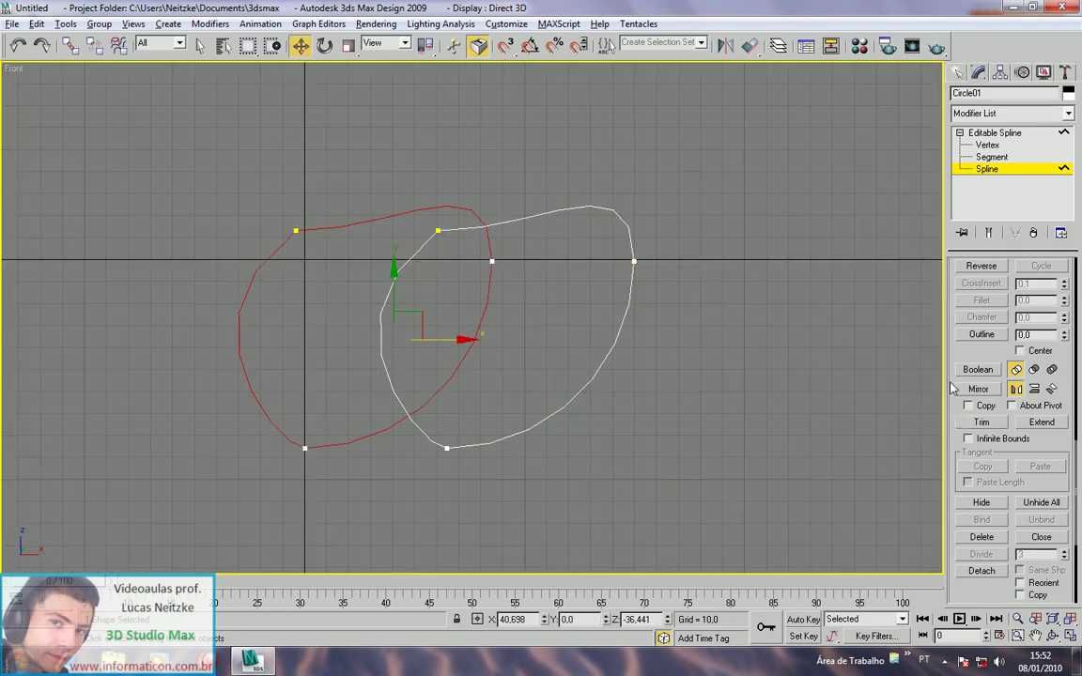
click(983, 424)
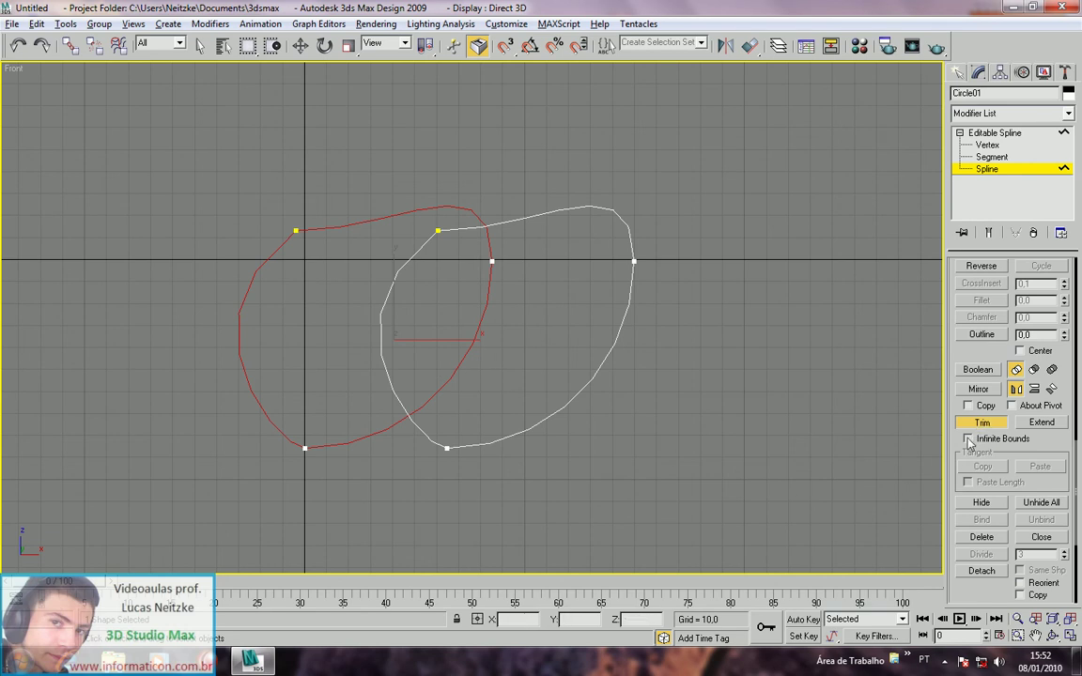
click(1056, 424)
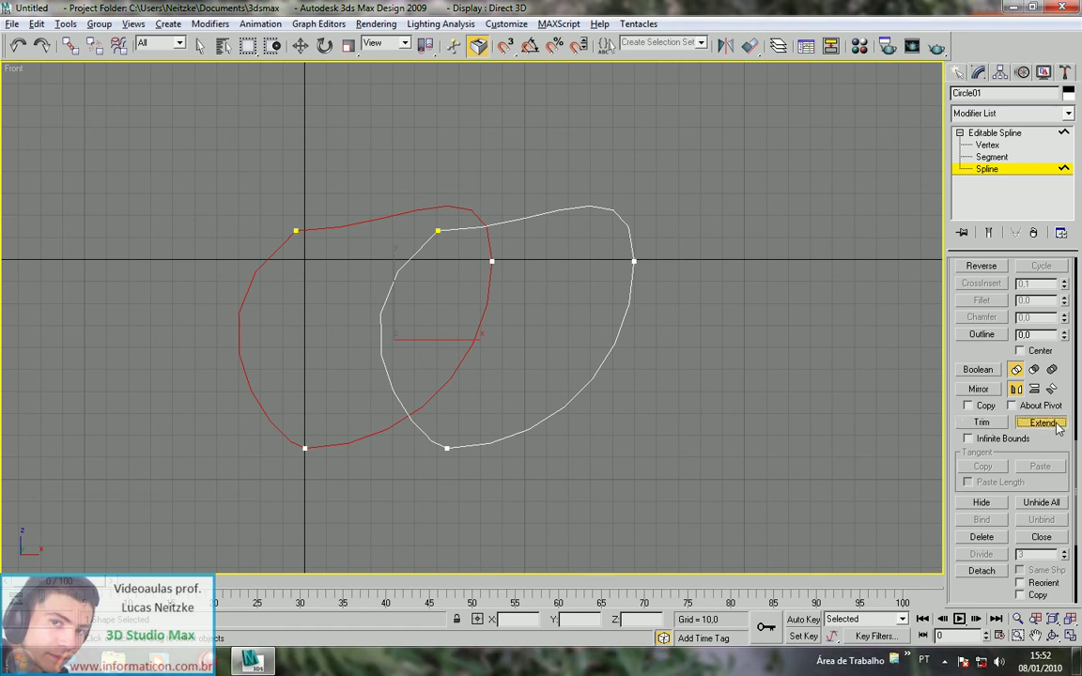
click(437, 228)
right_click(501, 301)
click(550, 381)
Step: Undo the horizontal copy of the spline along with the selection changes made since
key(ctrl+z)
key(ctrl+z)
key(ctrl+z)
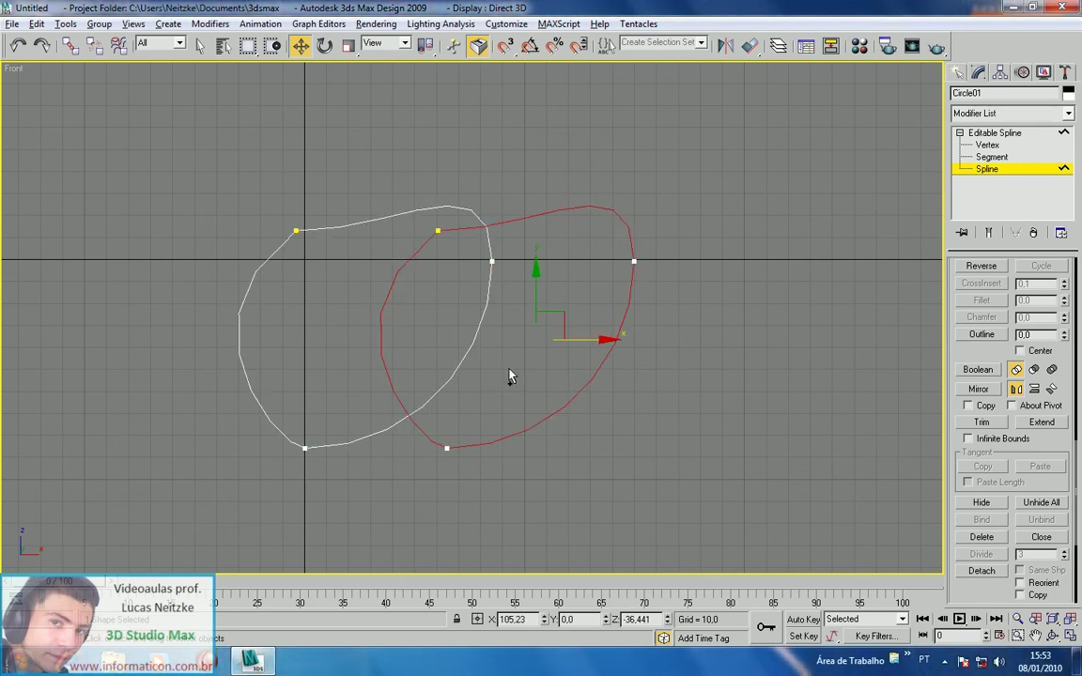
middle_drag(510, 370, 673, 375)
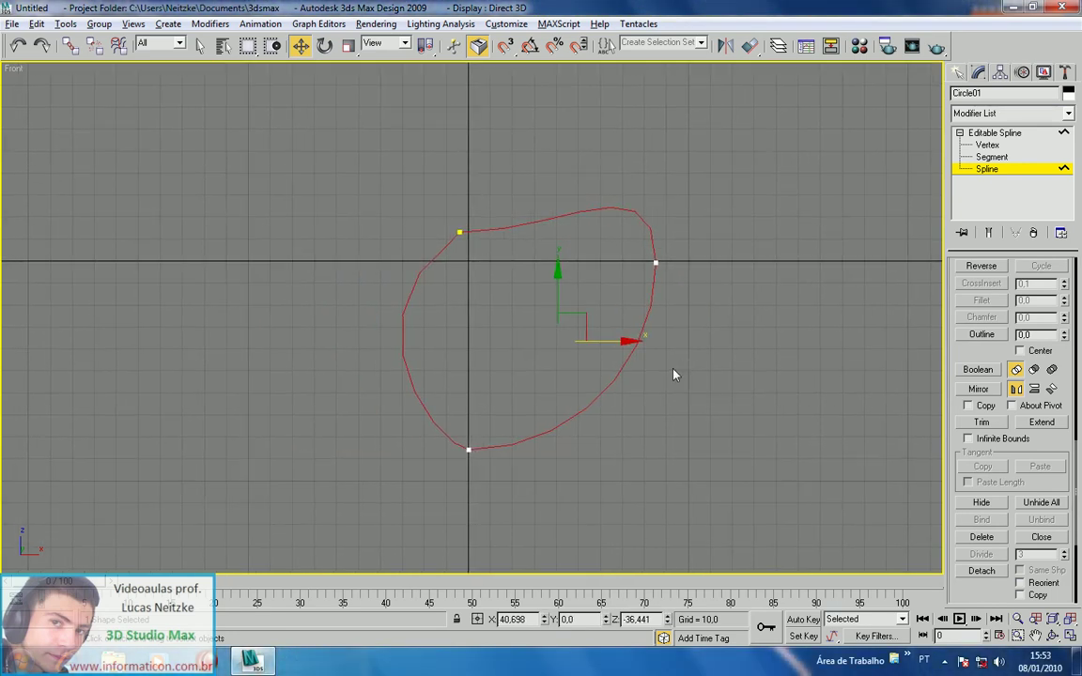
middle_drag(664, 370, 662, 381)
Step: Break the closed spline at its right-hand vertex at Vertex level
scroll(958, 315, up, 5)
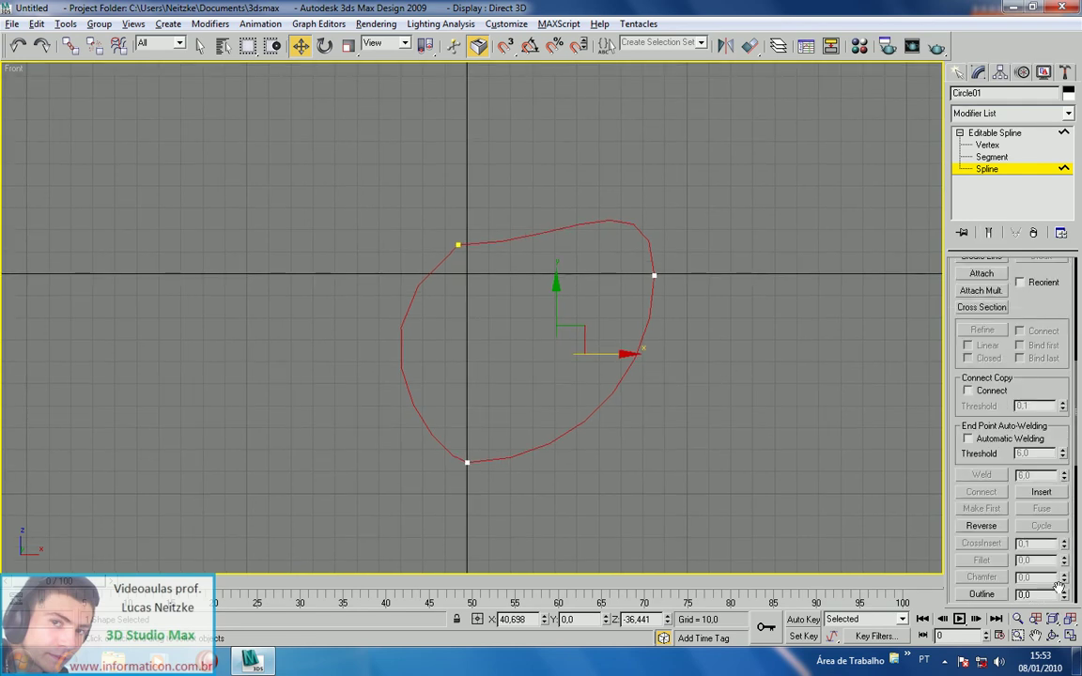
scroll(1069, 360, up, 1)
drag(1069, 359, 1053, 507)
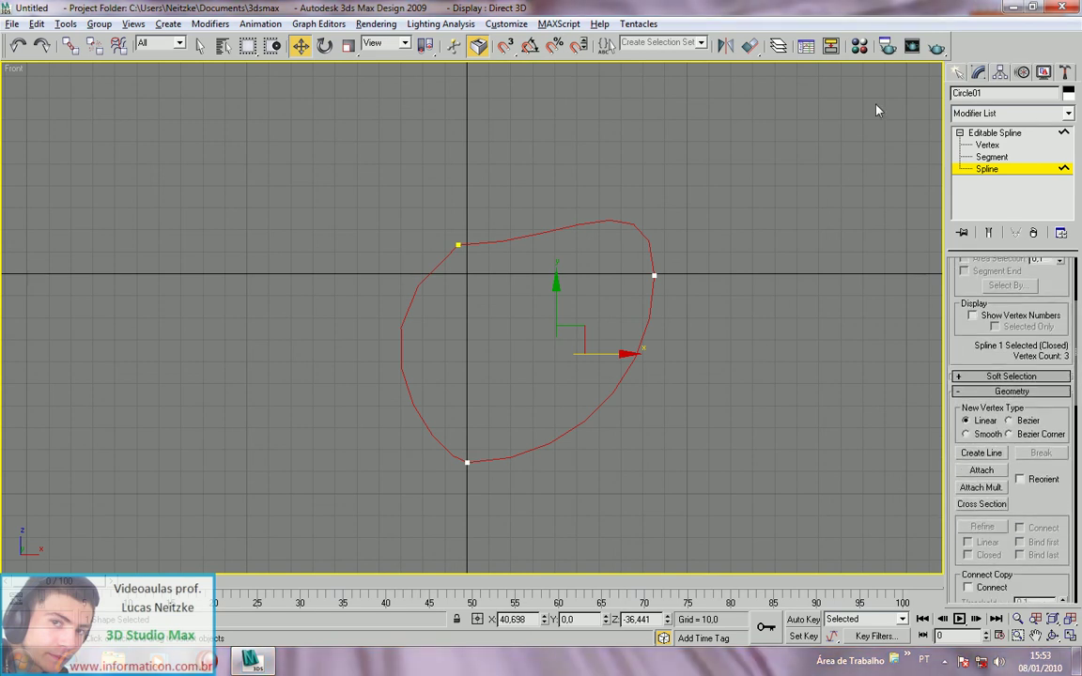
click(987, 145)
drag(624, 231, 682, 316)
drag(1053, 491, 1053, 476)
click(1039, 437)
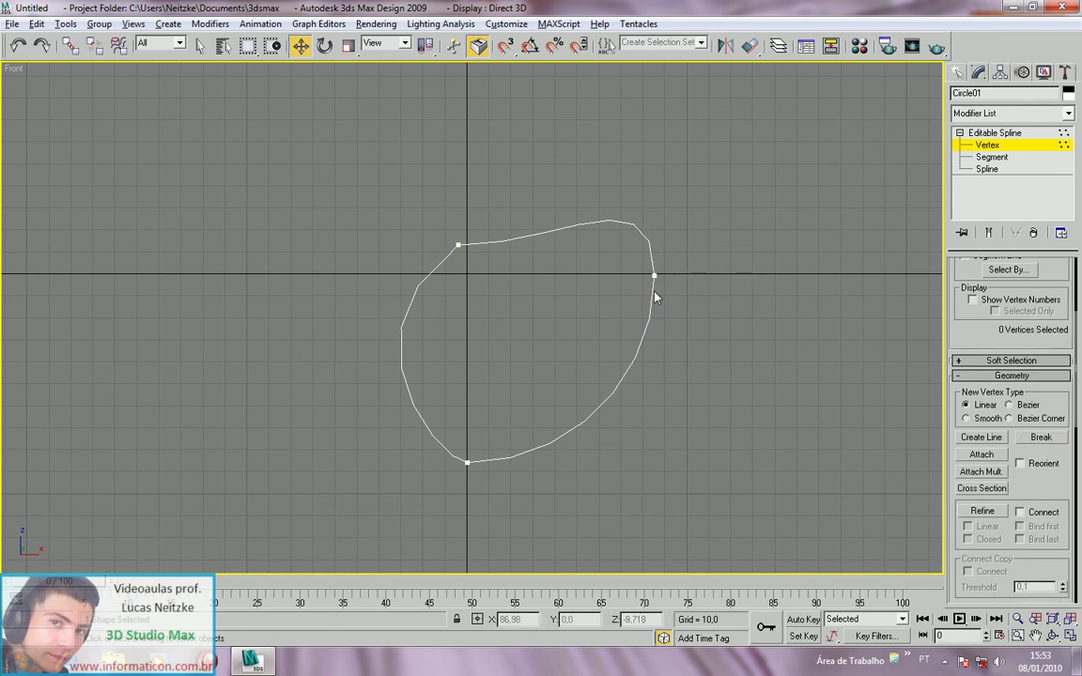
Step: Move one of the two separated end vertices down and slightly right to open a gap in the spline
drag(678, 249, 694, 289)
click(684, 336)
scroll(677, 335, up, 2)
middle_drag(662, 335, 468, 333)
scroll(469, 333, down, 1)
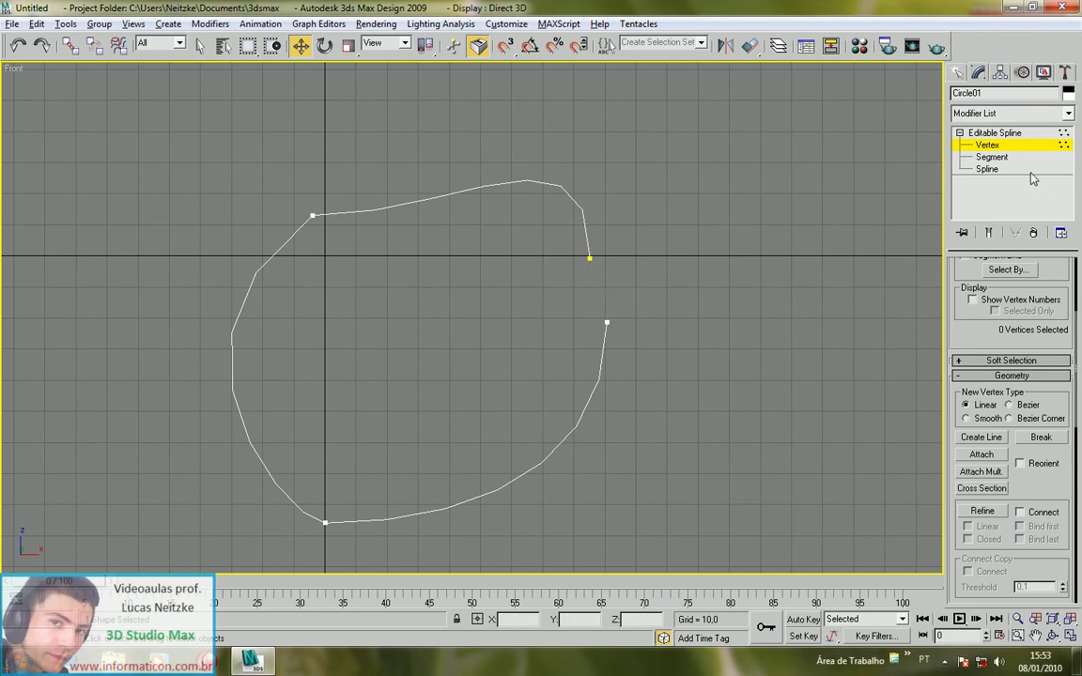
Step: Select the left segment at Segment level, and the whole open spline at Spline level
click(995, 157)
drag(1055, 469, 1029, 405)
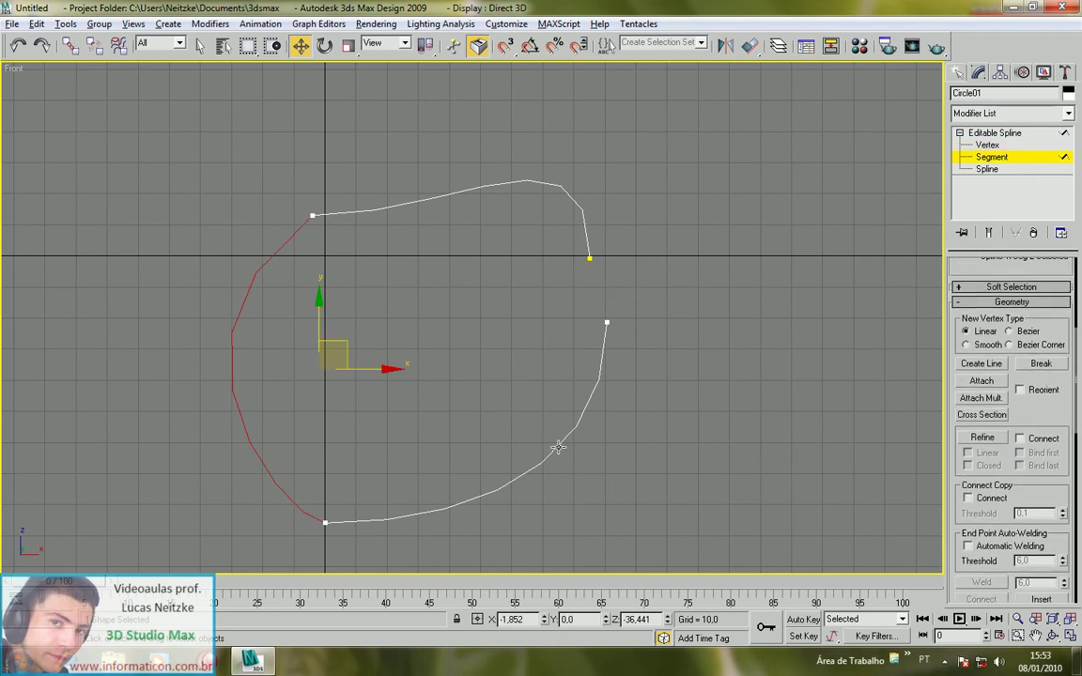
key(3)
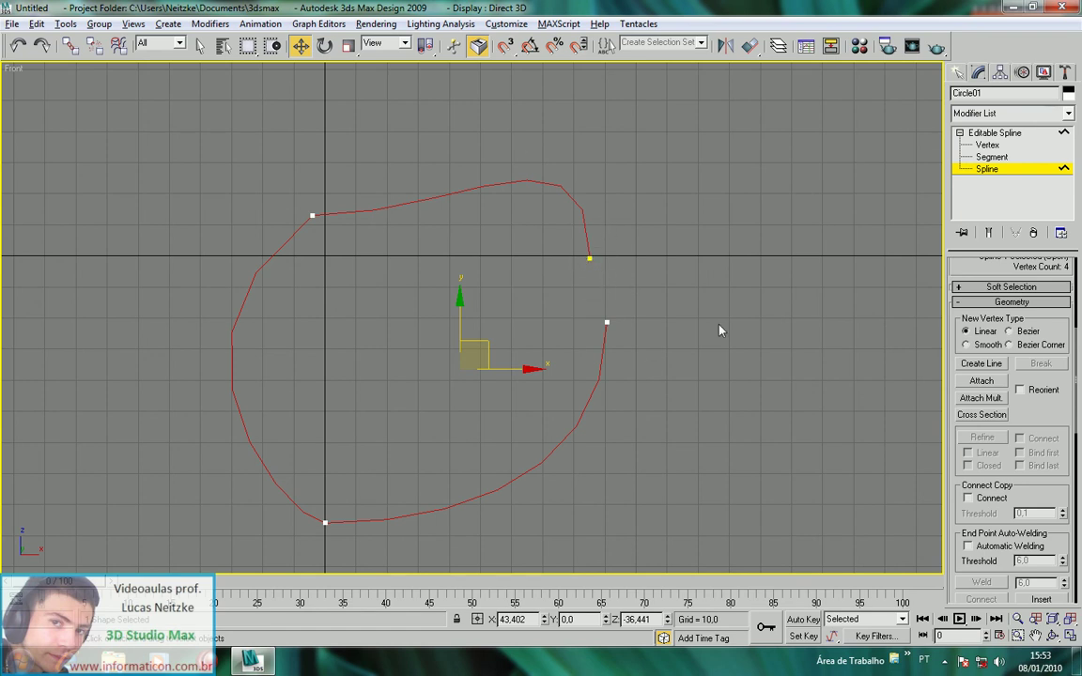
Step: Examine the spline-level Geometry options, including Outline, Boolean, Mirror, Trim, Extend, Close, Detach and Explode
scroll(1040, 448, down, 3)
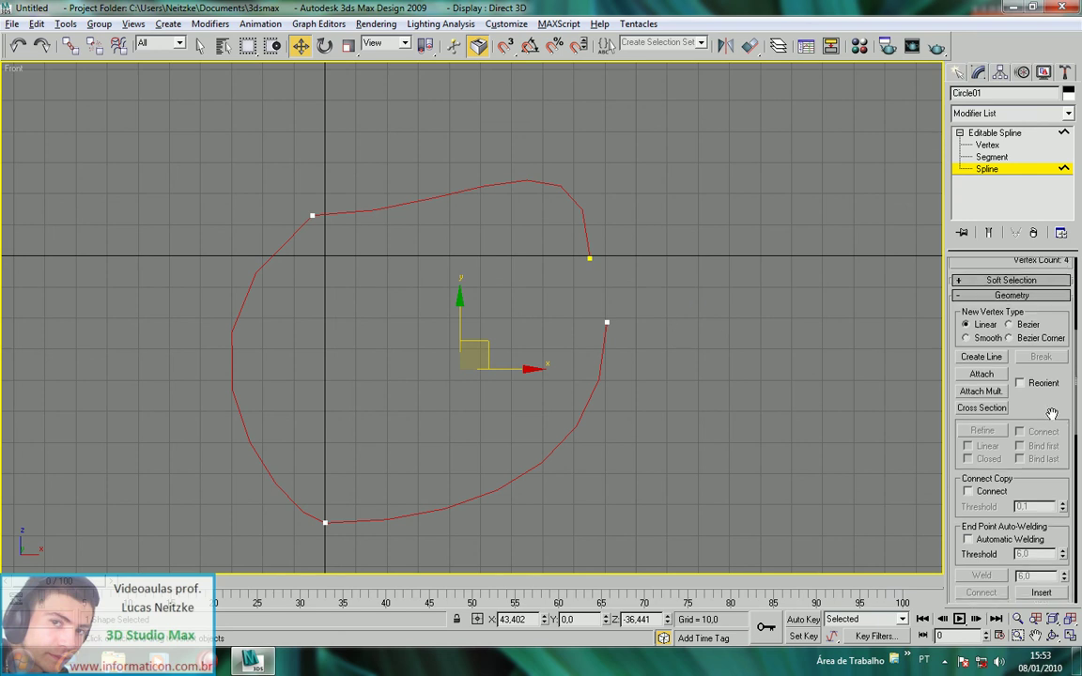
scroll(1040, 448, down, 8)
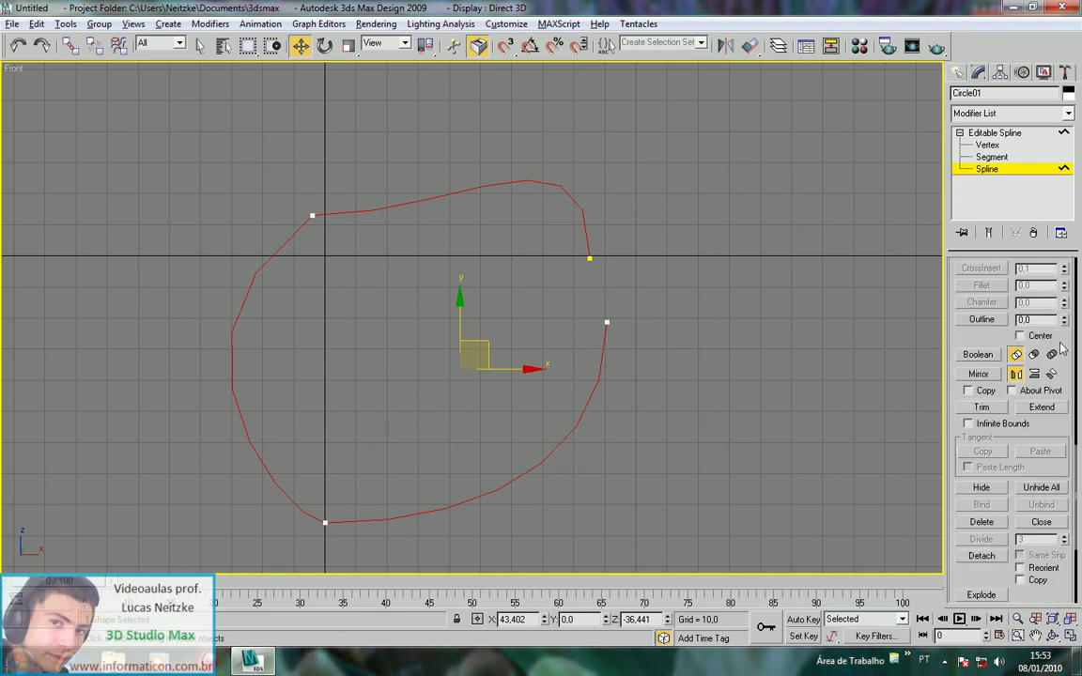
scroll(960, 419, up, 4)
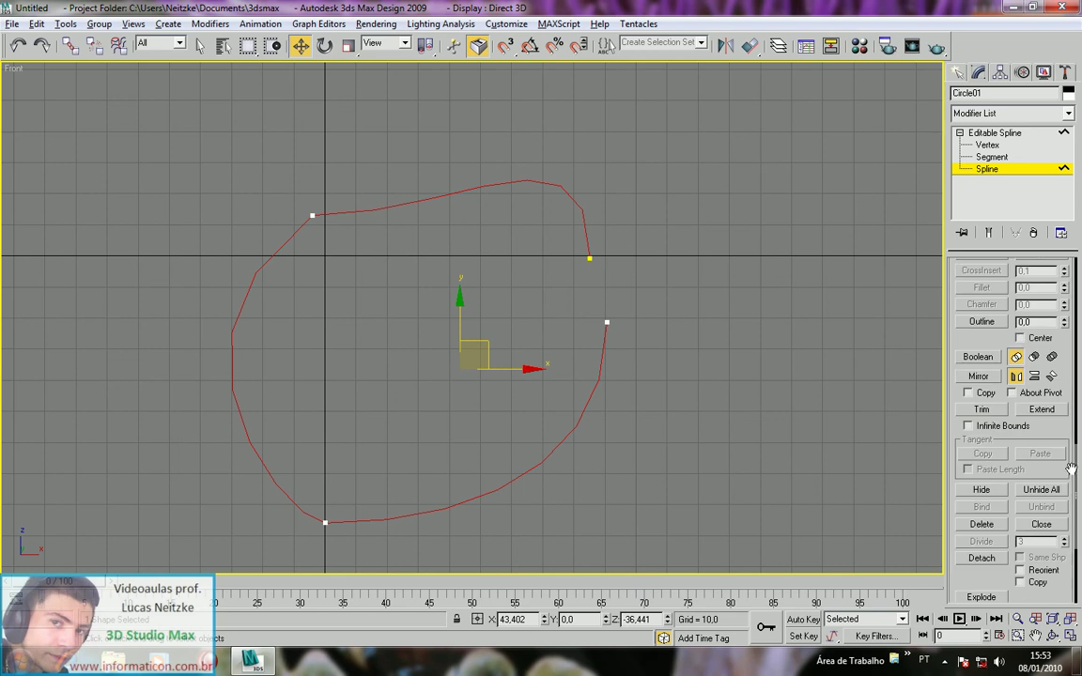
drag(1050, 417, 1047, 369)
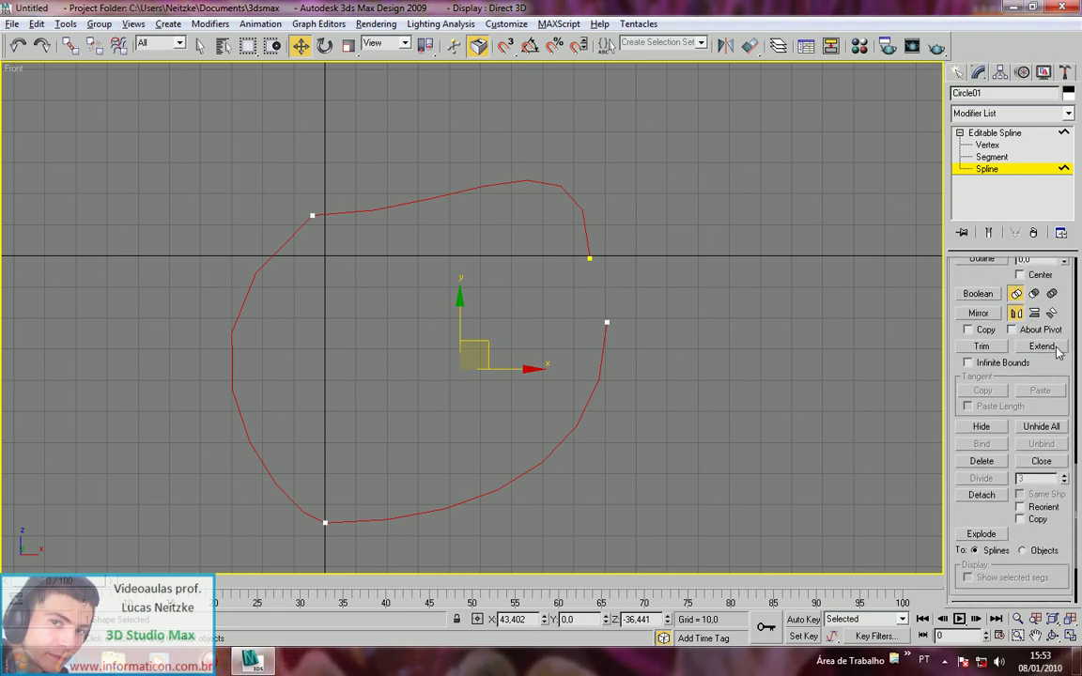
click(1056, 349)
click(1054, 348)
drag(1045, 371, 648, 403)
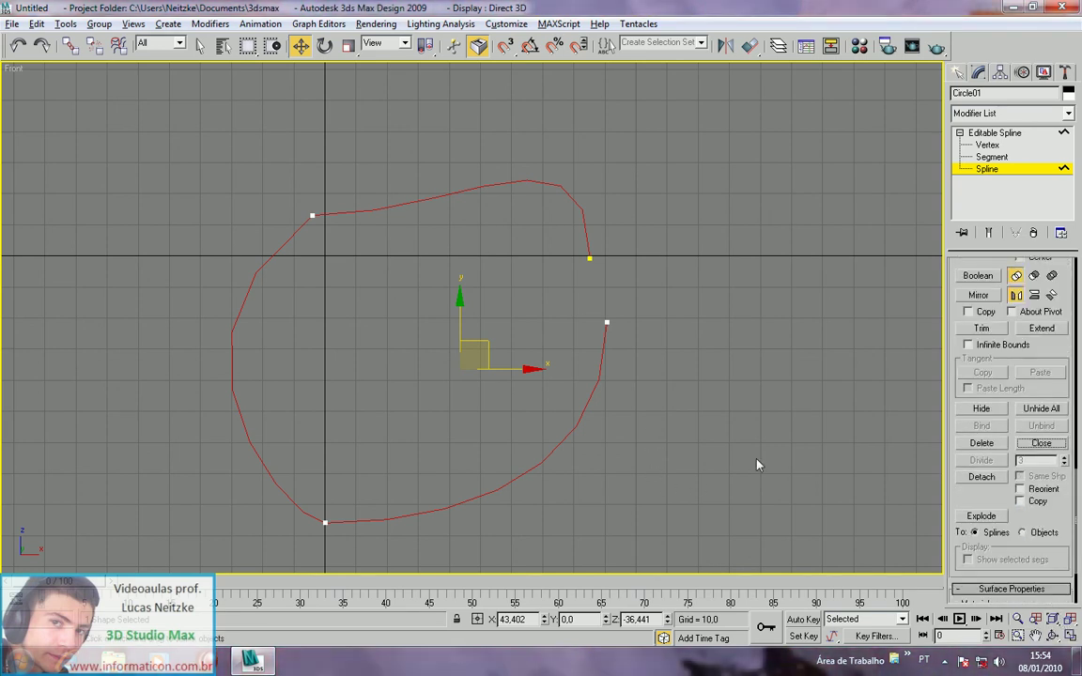
click(944, 661)
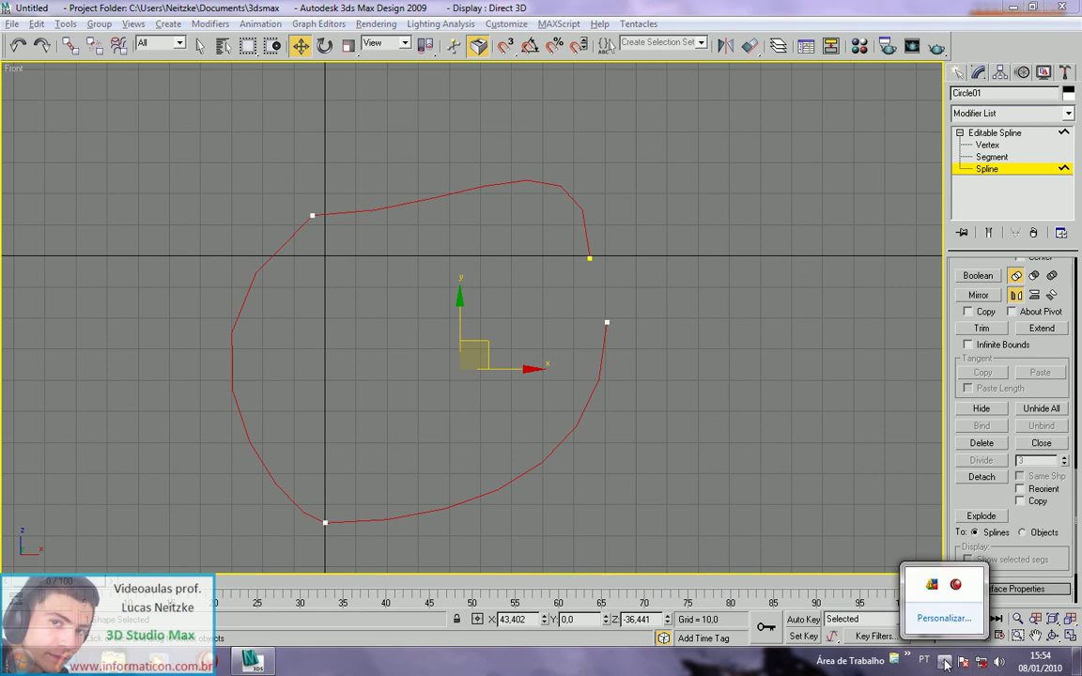
click(795, 443)
drag(1044, 405, 1059, 554)
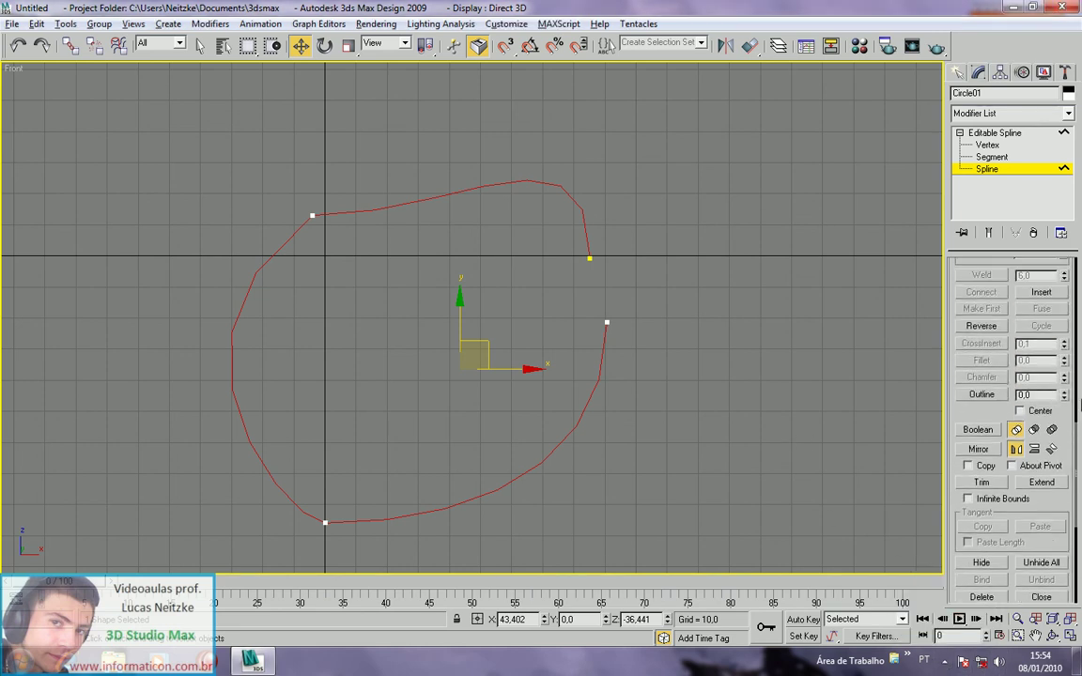
scroll(1063, 404, up, 1)
scroll(1059, 441, down, 5)
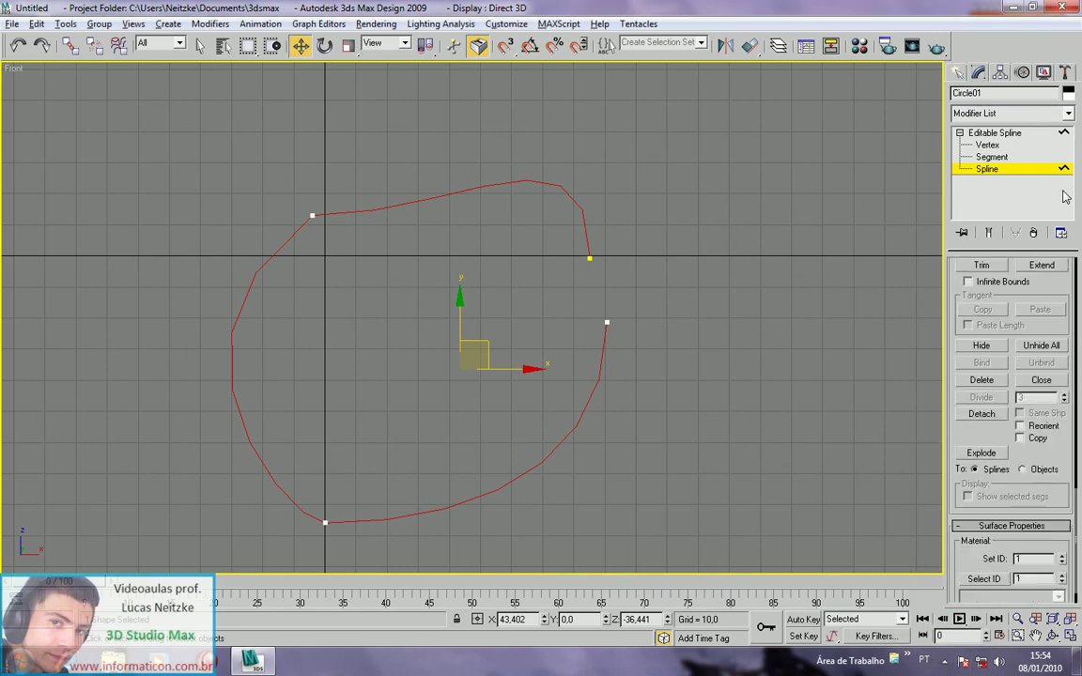
scroll(1066, 457, down, 1)
scroll(1061, 441, up, 2)
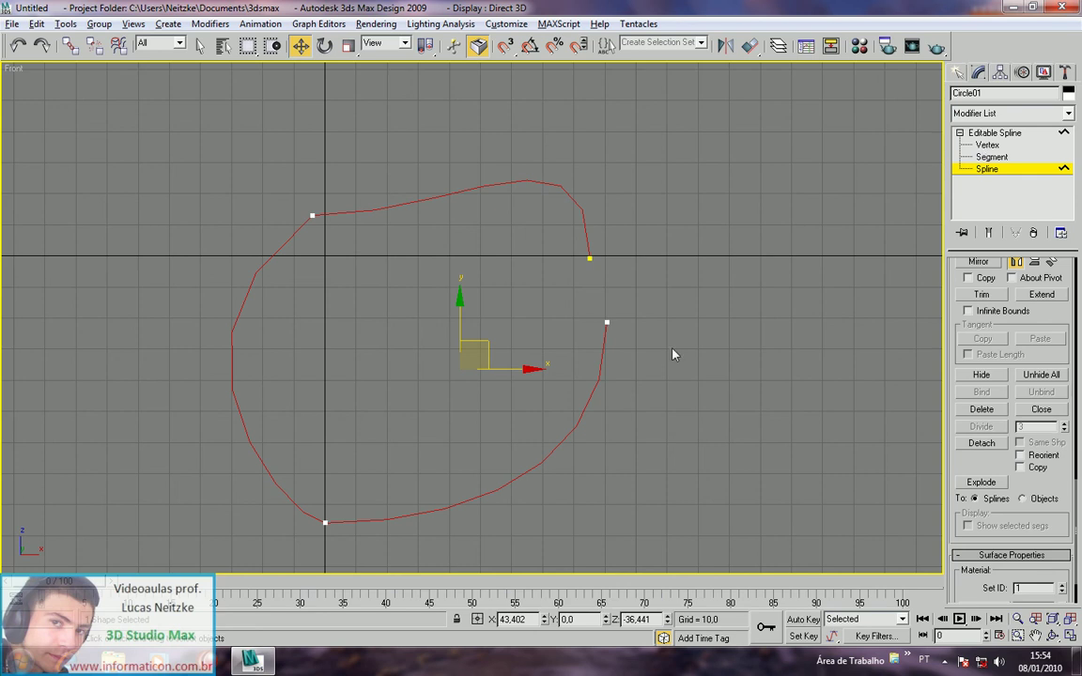
Step: Move the gap's lower end vertex to about X 88, Z -31.4, and close the open spline
click(986, 144)
click(609, 322)
drag(626, 313, 587, 381)
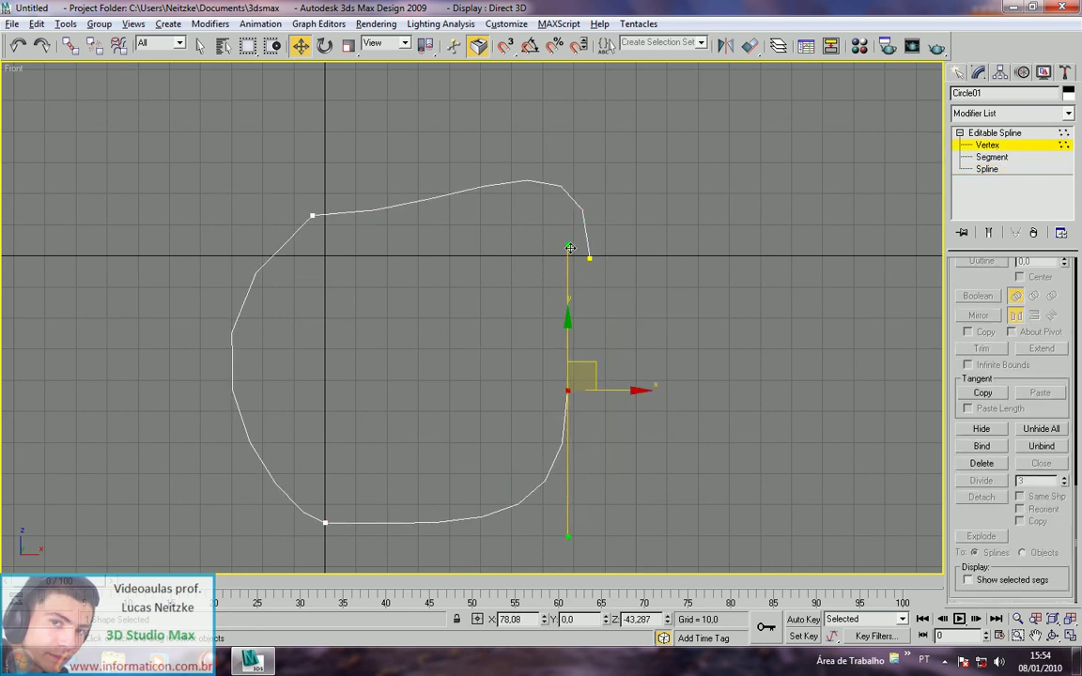
drag(572, 296, 620, 326)
click(672, 346)
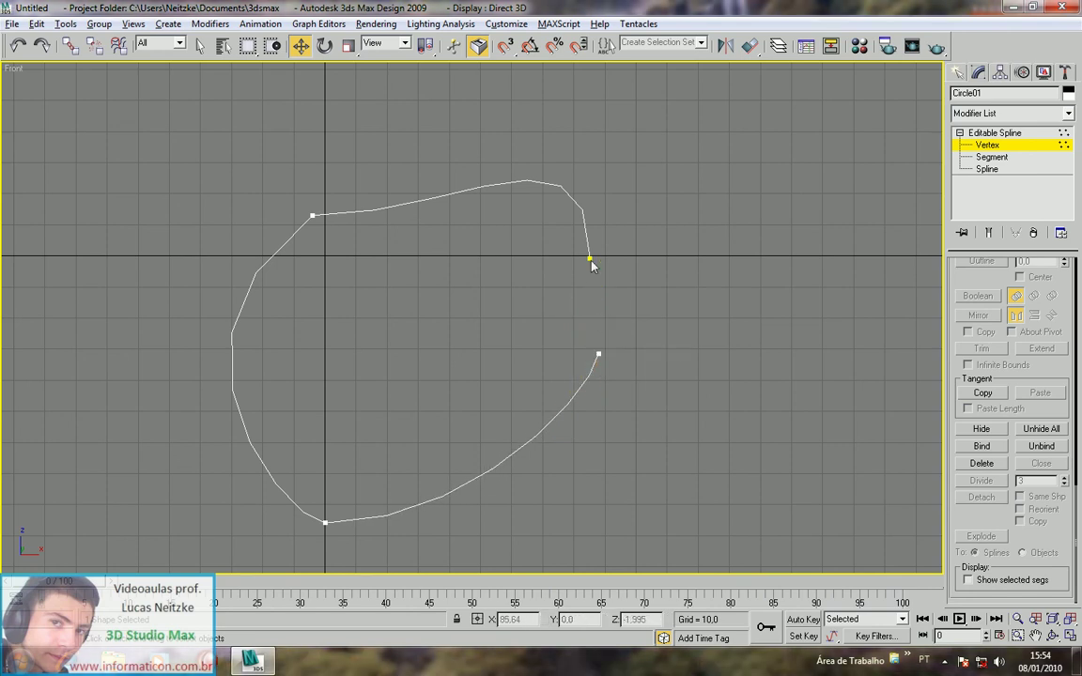
key(3)
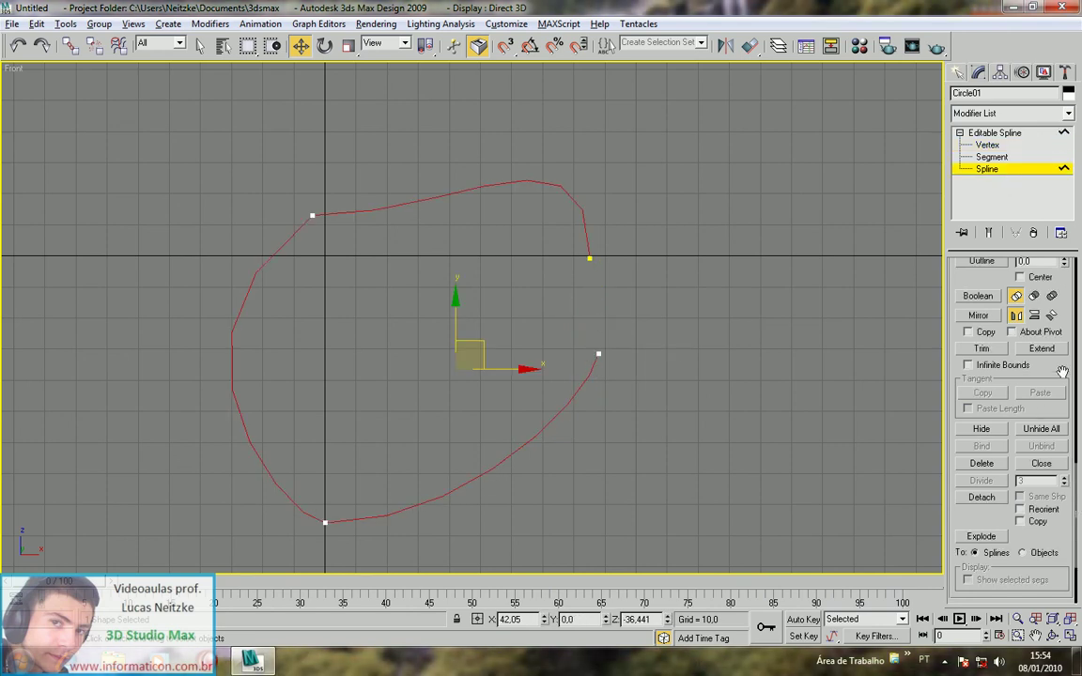
click(1040, 463)
Step: Move the lower vertex of the closing segment down and inward to smooth the spline's right side
key(1)
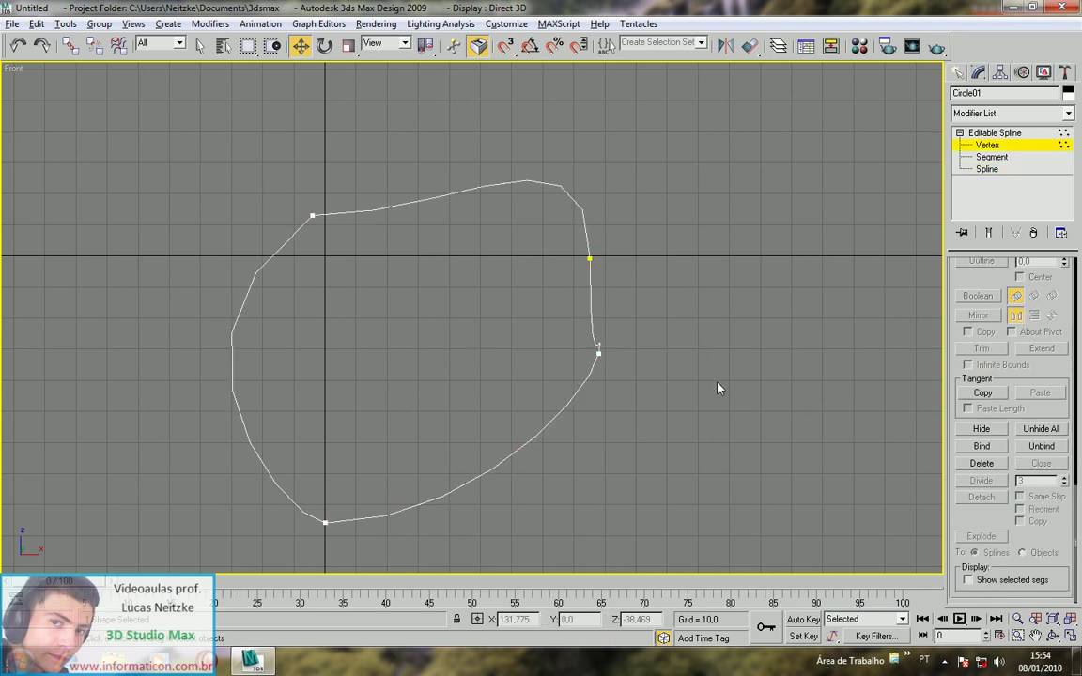
click(602, 355)
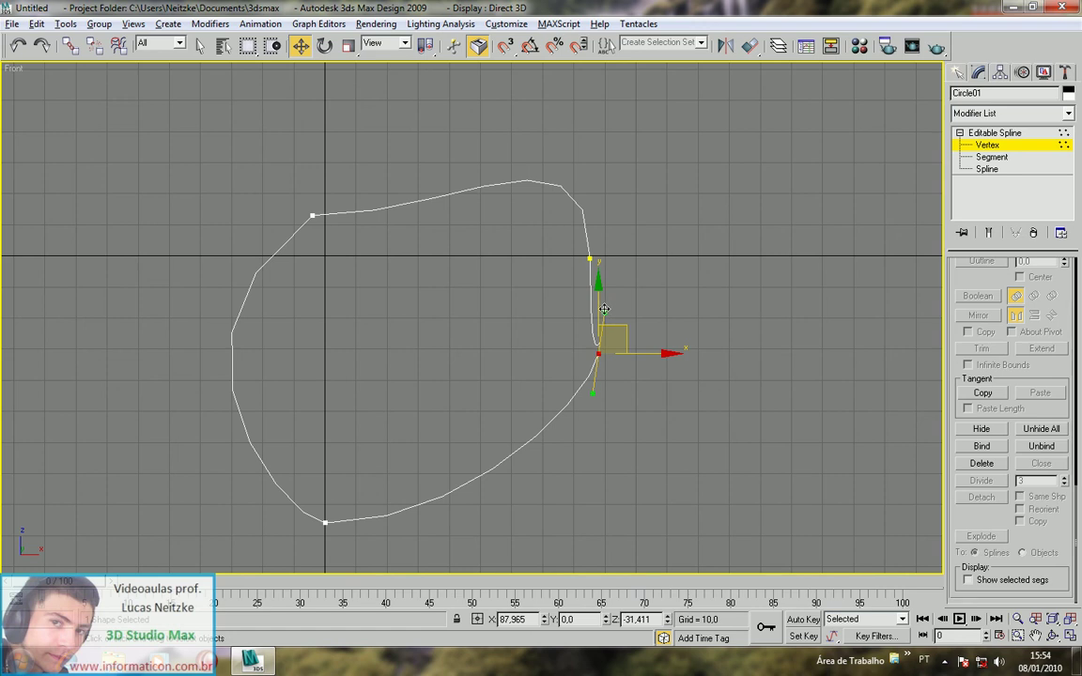
drag(610, 347, 550, 415)
click(541, 393)
click(528, 381)
click(831, 343)
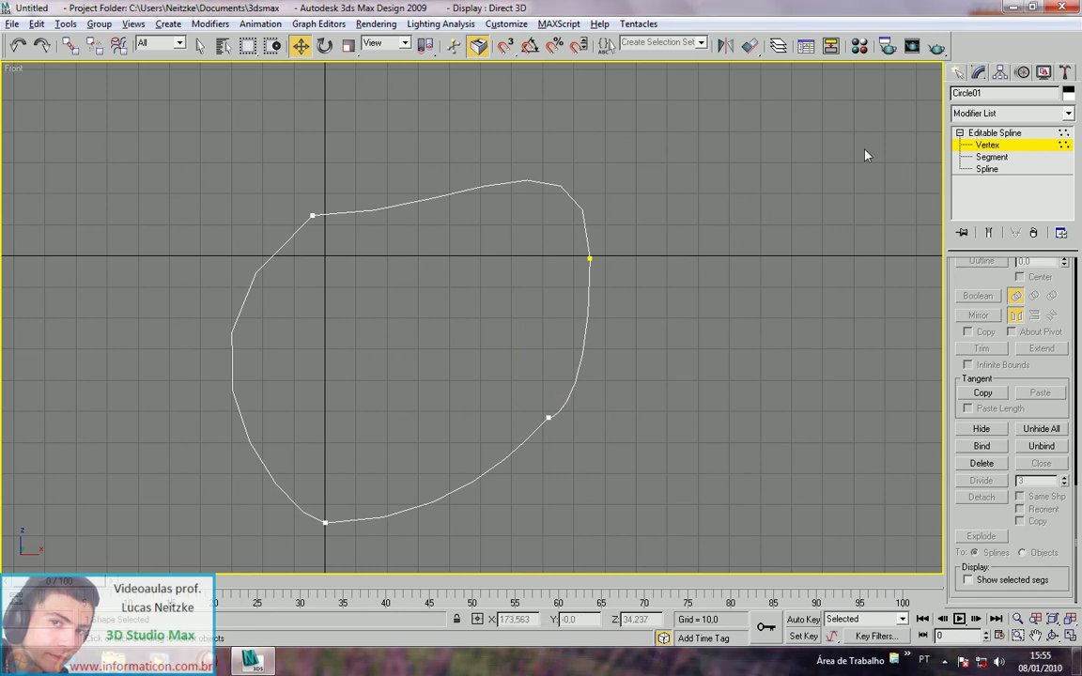